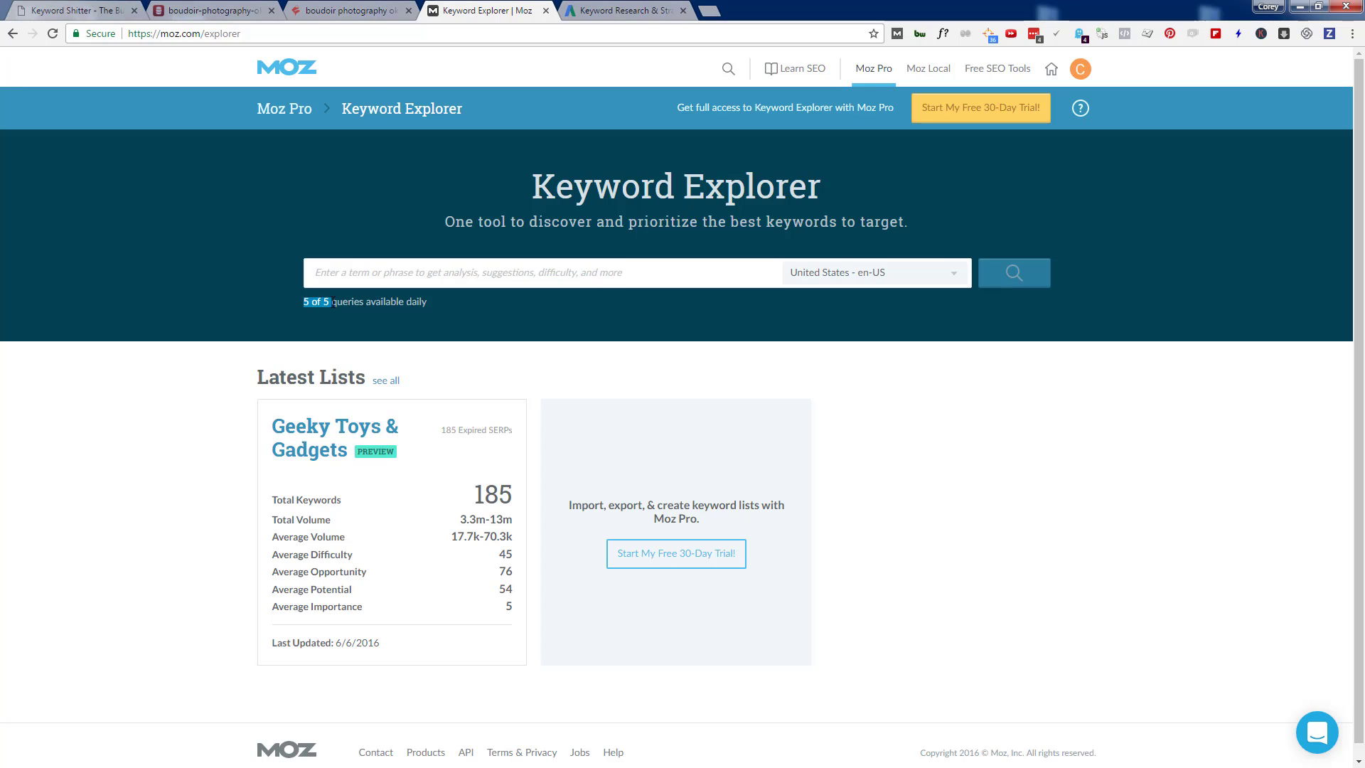
- Look up the keyword "boudoir photography okc" in Keyword Explorer
{"action": "left_click", "coordinate": [462, 293]}
{"action": "type", "text": "boudoir photography okc"}
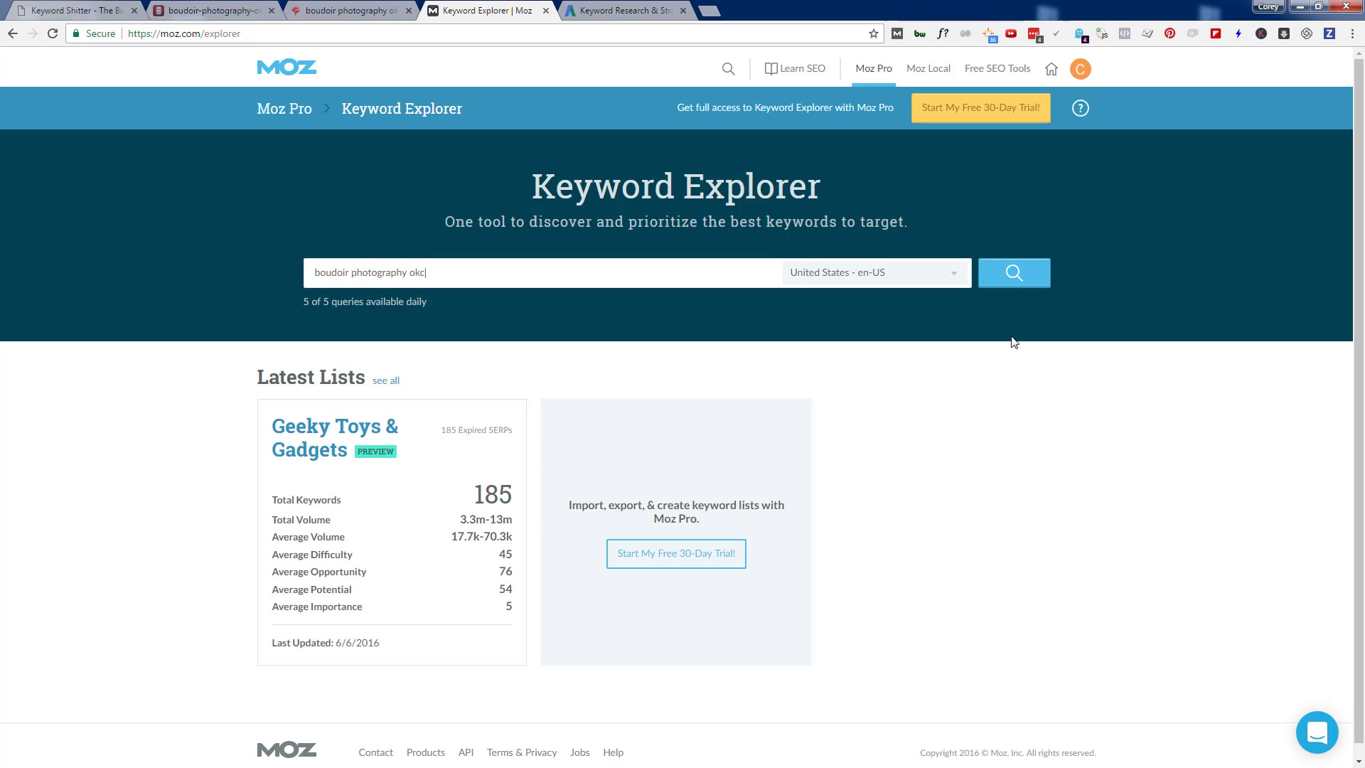
{"action": "left_click", "coordinate": [1014, 291]}
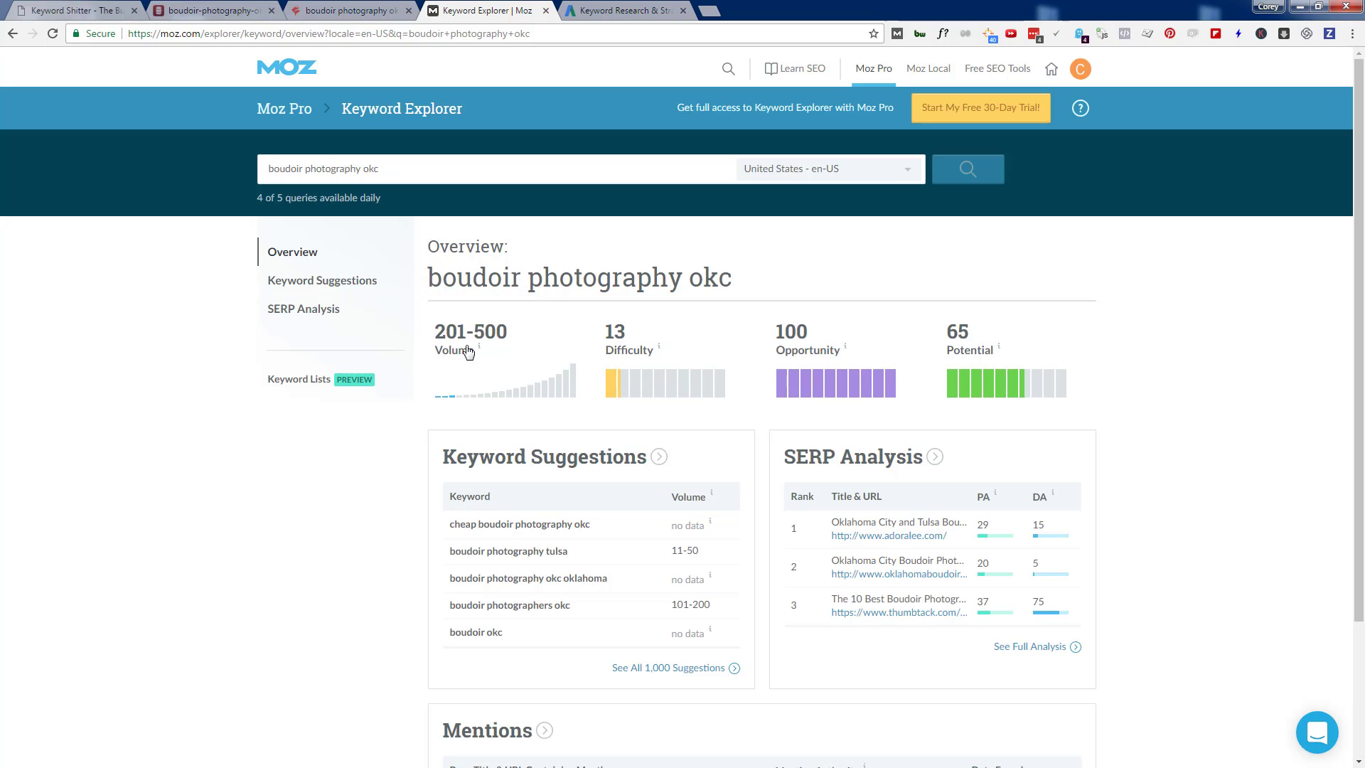
- Export the full list of keyword suggestions as a CSV and open the downloaded file in Excel
{"action": "mouse_move", "coordinate": [642, 353]}
{"action": "scroll", "coordinate": [549, 411], "scroll_direction": "down", "scroll_amount": 2}
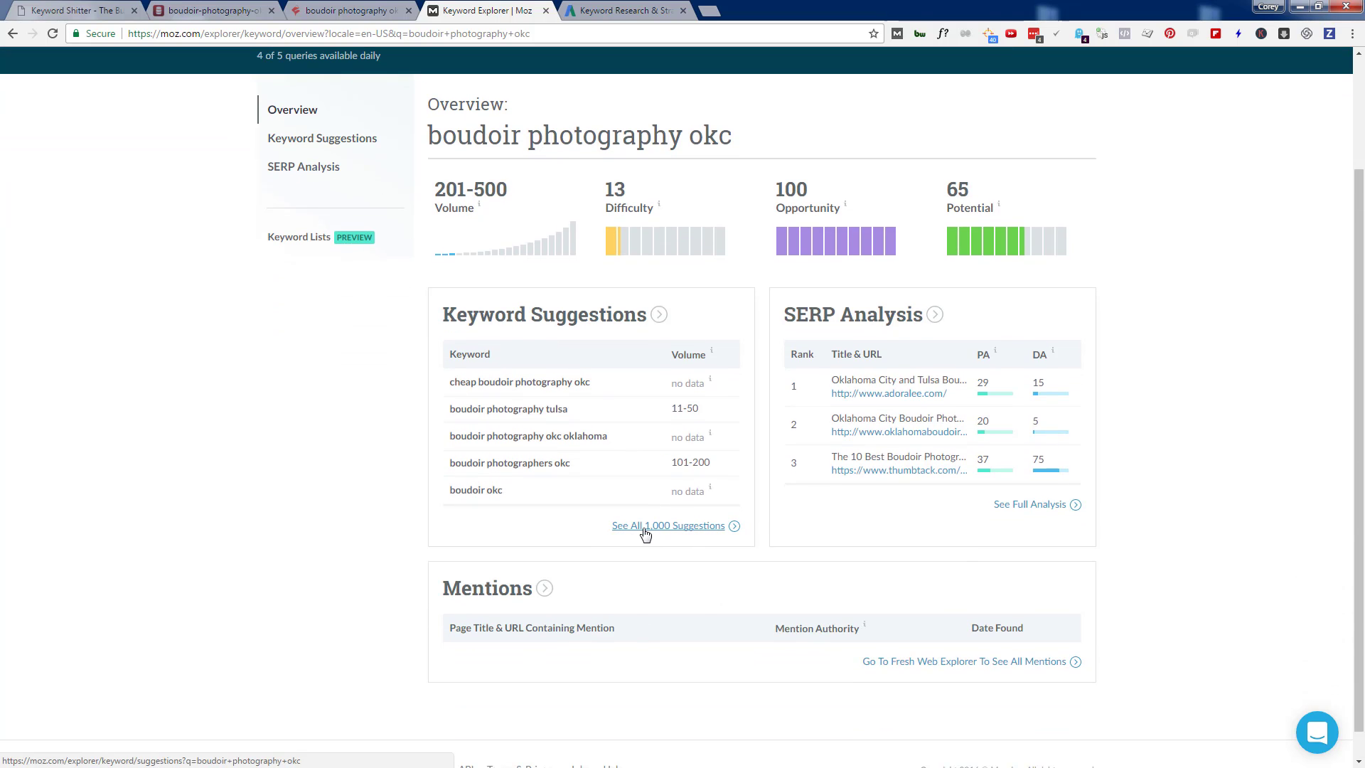
{"action": "left_click", "coordinate": [682, 530]}
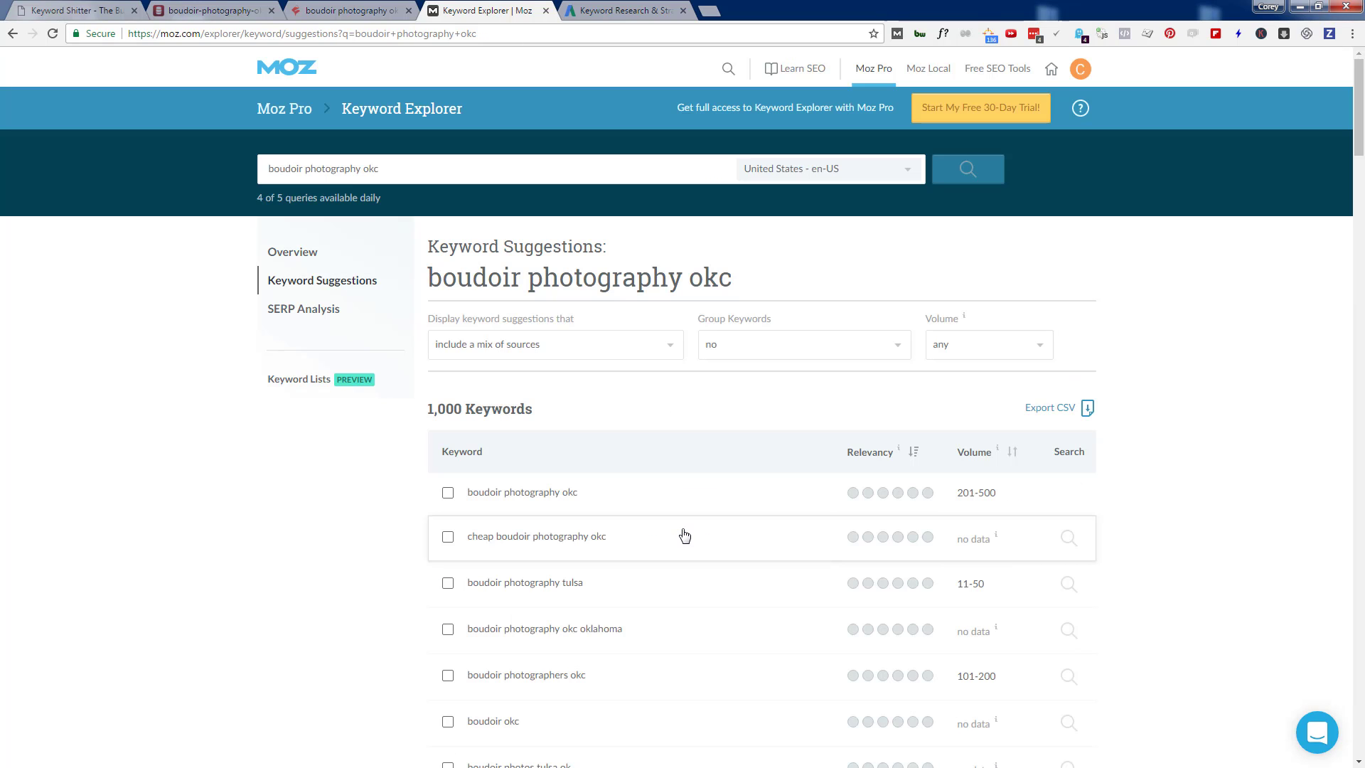
{"action": "left_click", "coordinate": [1061, 416]}
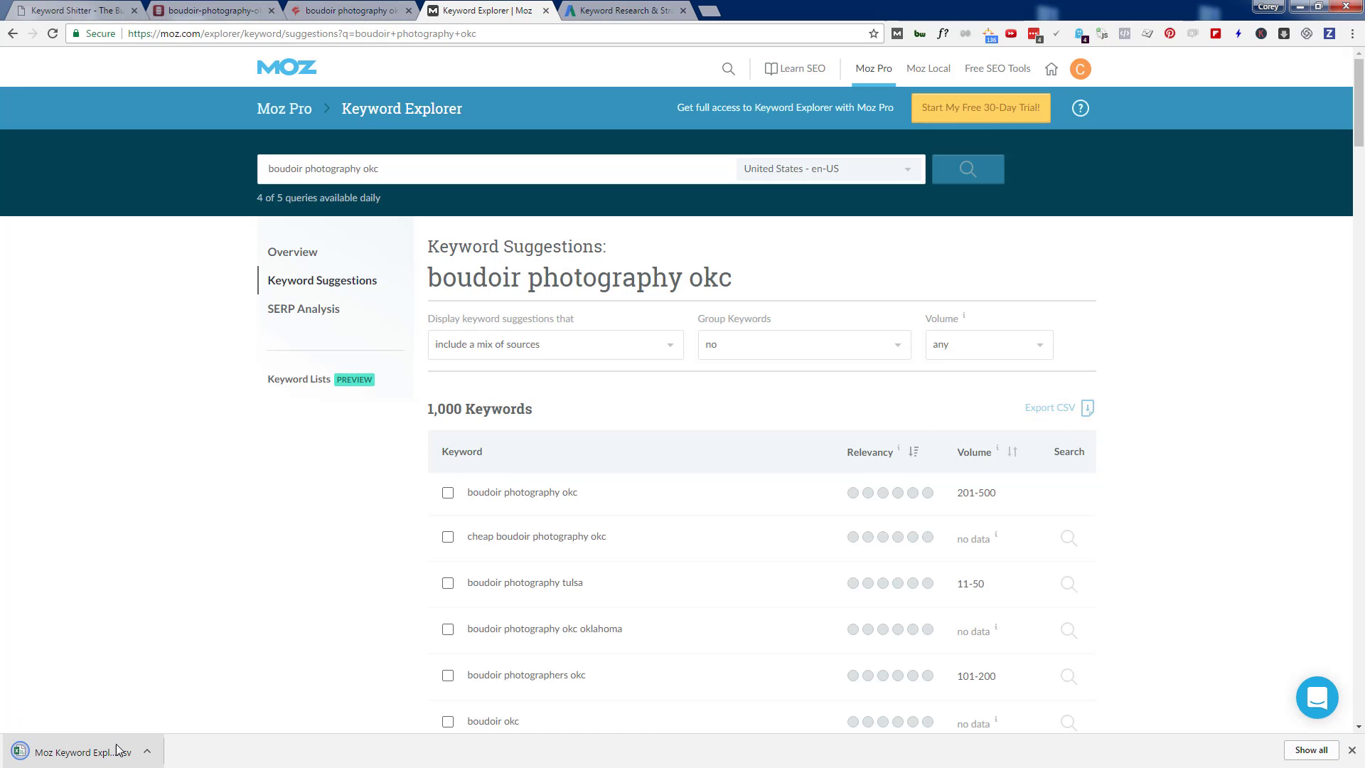
{"action": "left_click", "coordinate": [117, 752]}
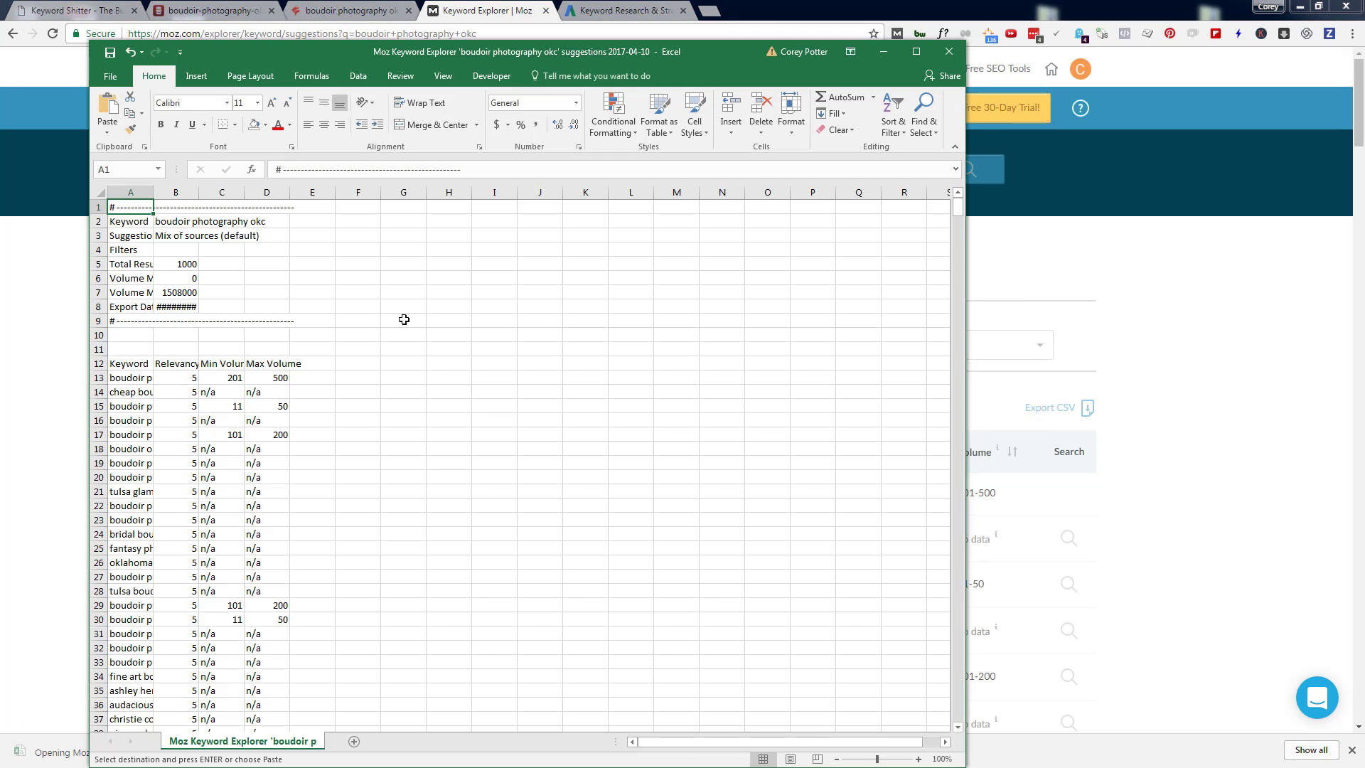
- Look through the exported keywords with their relevancy and volume columns, down to the last rows and back
{"action": "scroll", "coordinate": [953, 275], "scroll_direction": "down", "scroll_amount": 6}
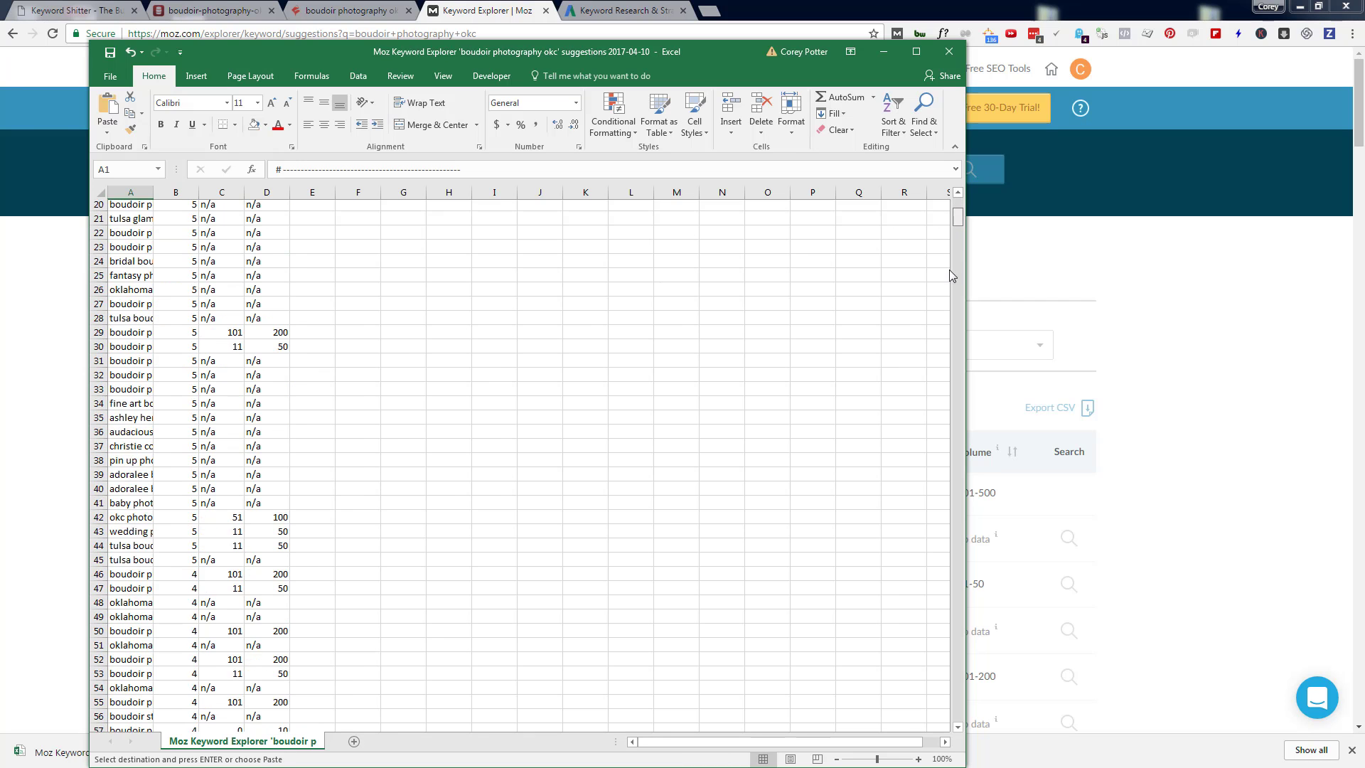
{"action": "scroll", "coordinate": [949, 275], "scroll_direction": "down", "scroll_amount": 20}
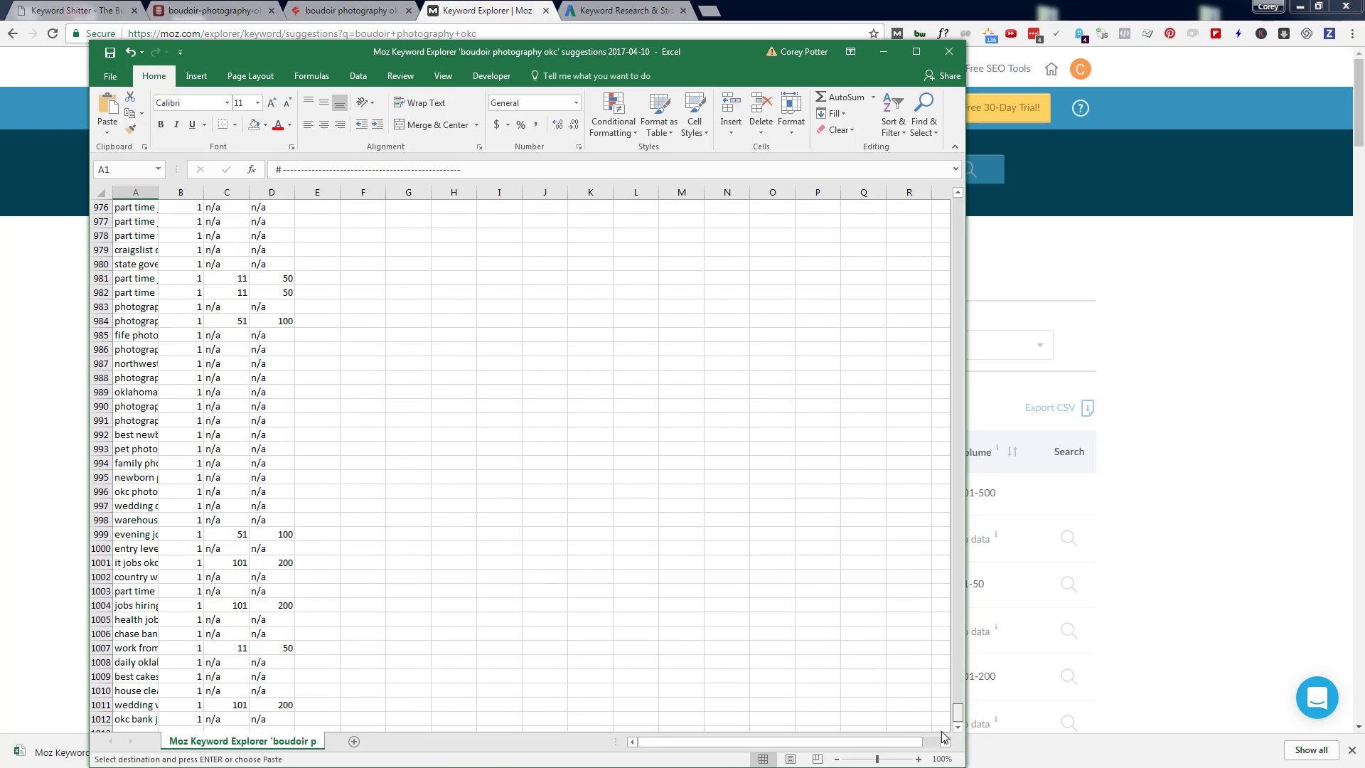
{"action": "left_click_drag", "start_coordinate": [941, 732], "coordinate": [909, 211]}
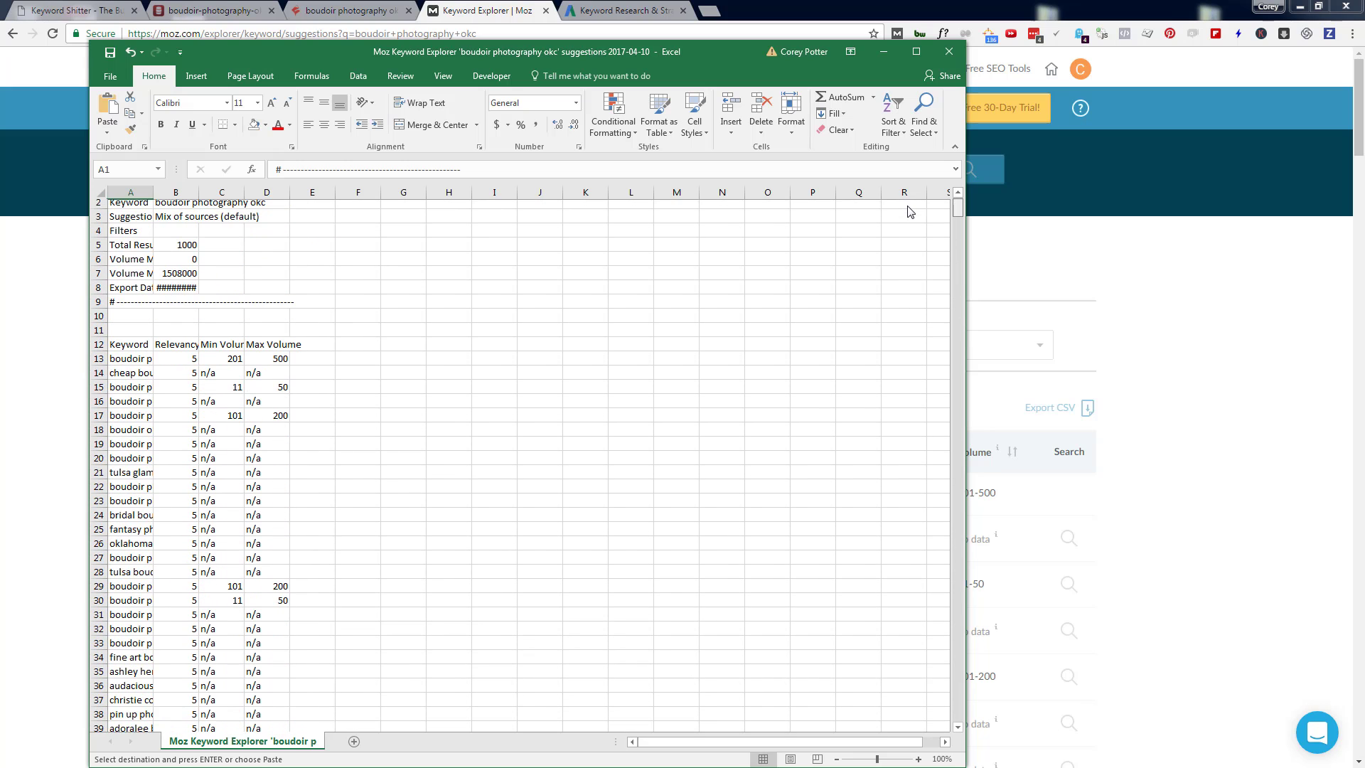
{"action": "left_click_drag", "start_coordinate": [692, 57], "coordinate": [914, 21]}
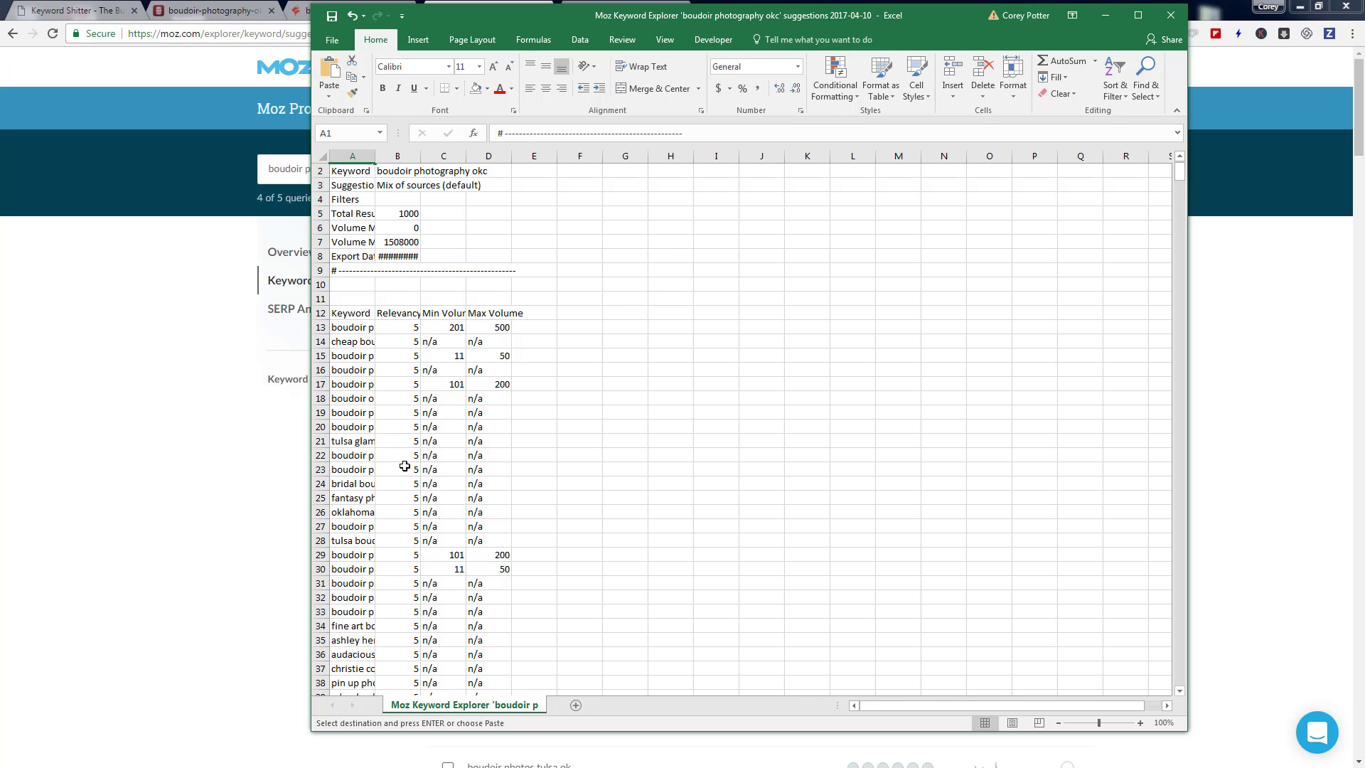
{"action": "scroll", "coordinate": [410, 458], "scroll_direction": "down", "scroll_amount": 3}
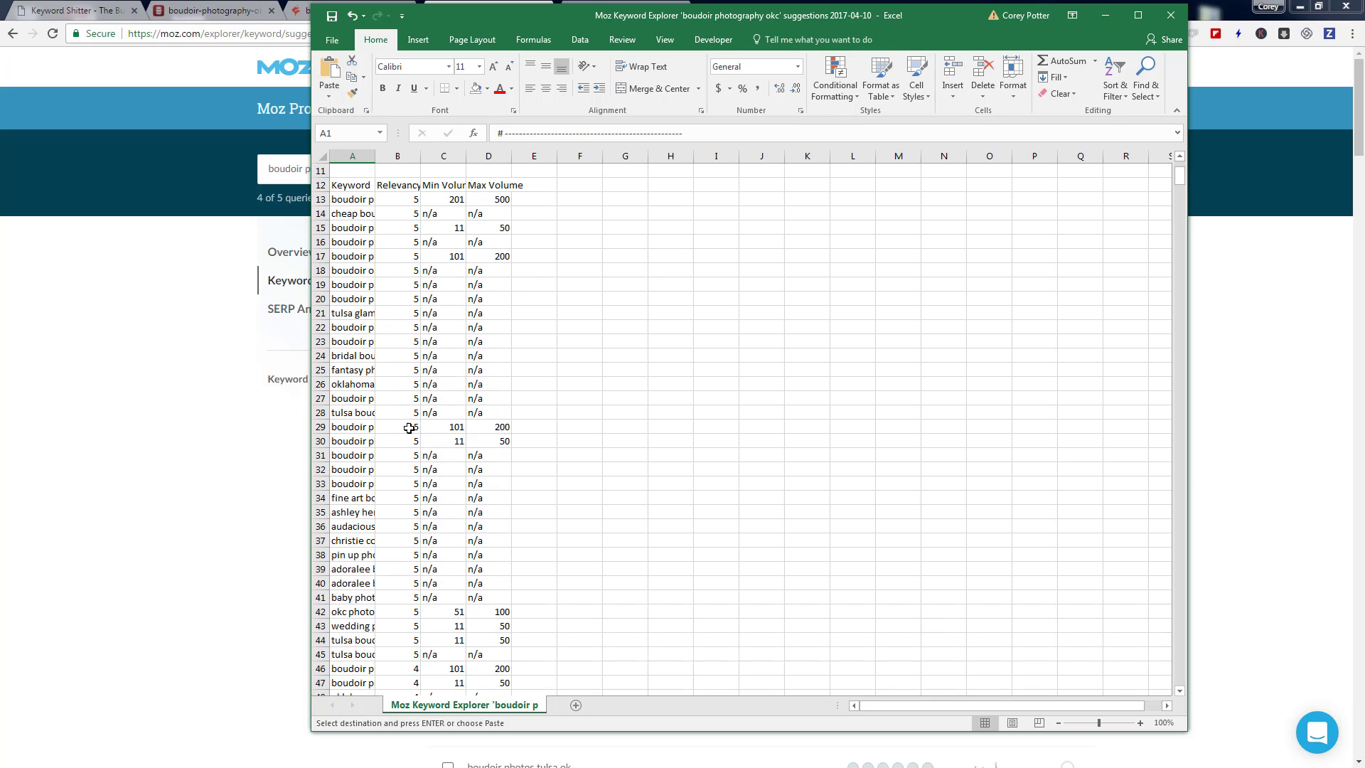
{"action": "scroll", "coordinate": [417, 652], "scroll_direction": "down", "scroll_amount": 3}
{"action": "scroll", "coordinate": [417, 661], "scroll_direction": "up", "scroll_amount": 5}
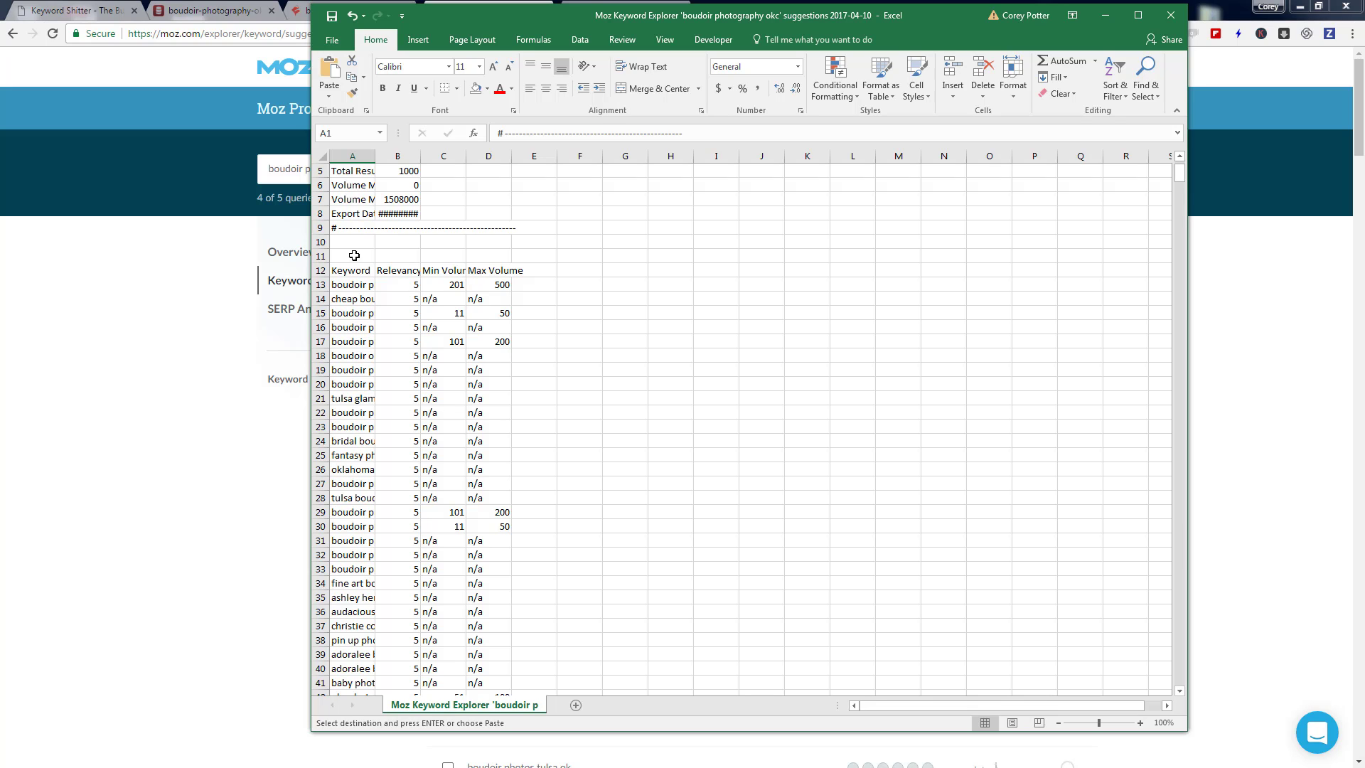
- Delete rows 1 to 11 above the Keyword header row and autofit the width of column A
{"action": "left_click_drag", "start_coordinate": [321, 256], "coordinate": [302, 100]}
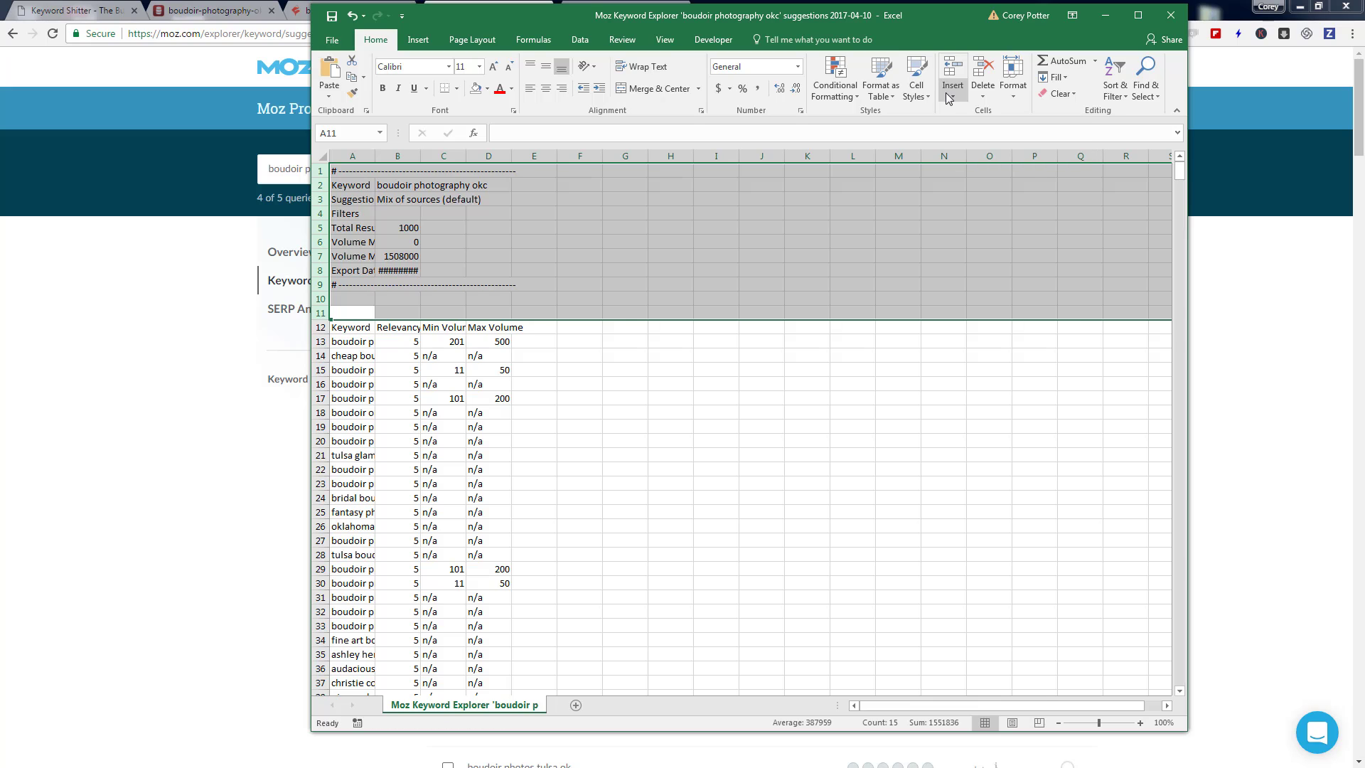
{"action": "key", "text": "Delete"}
{"action": "right_click", "coordinate": [318, 170]}
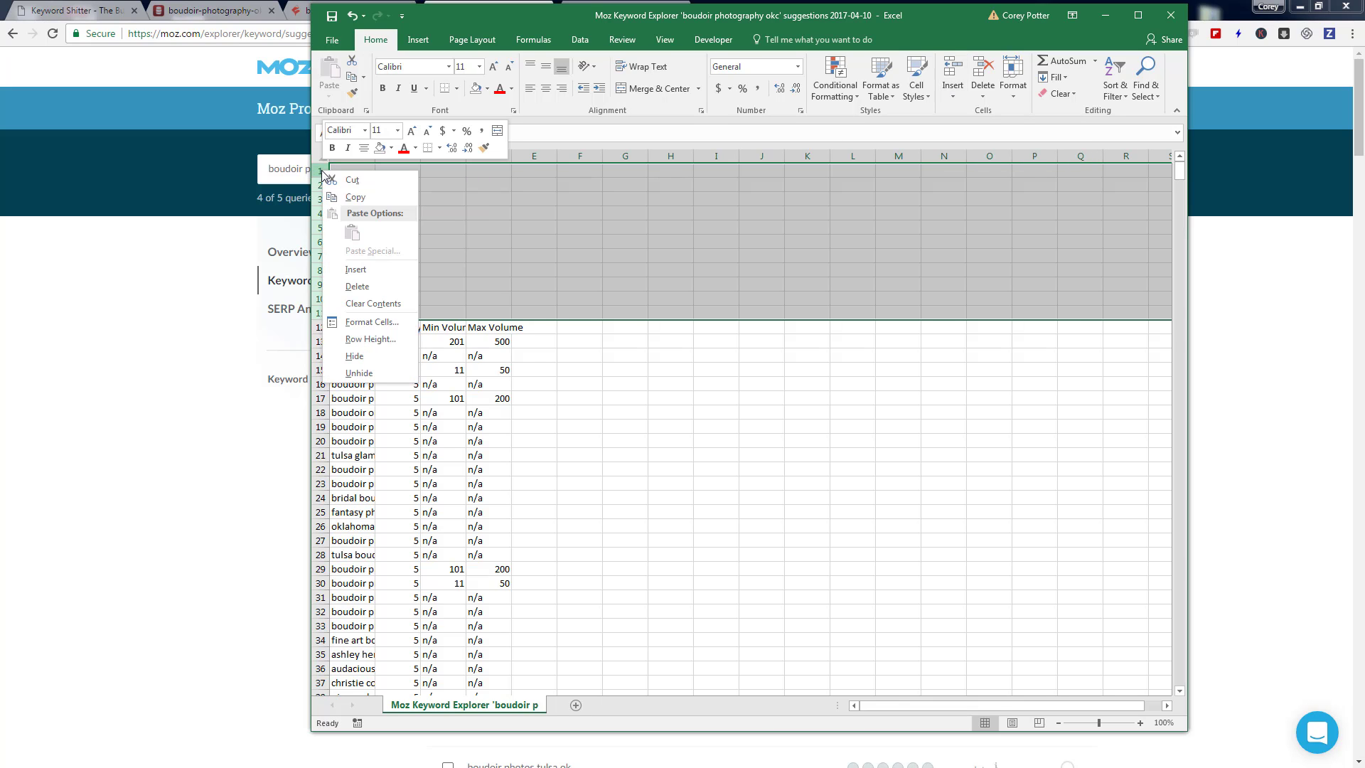
{"action": "left_click", "coordinate": [348, 286]}
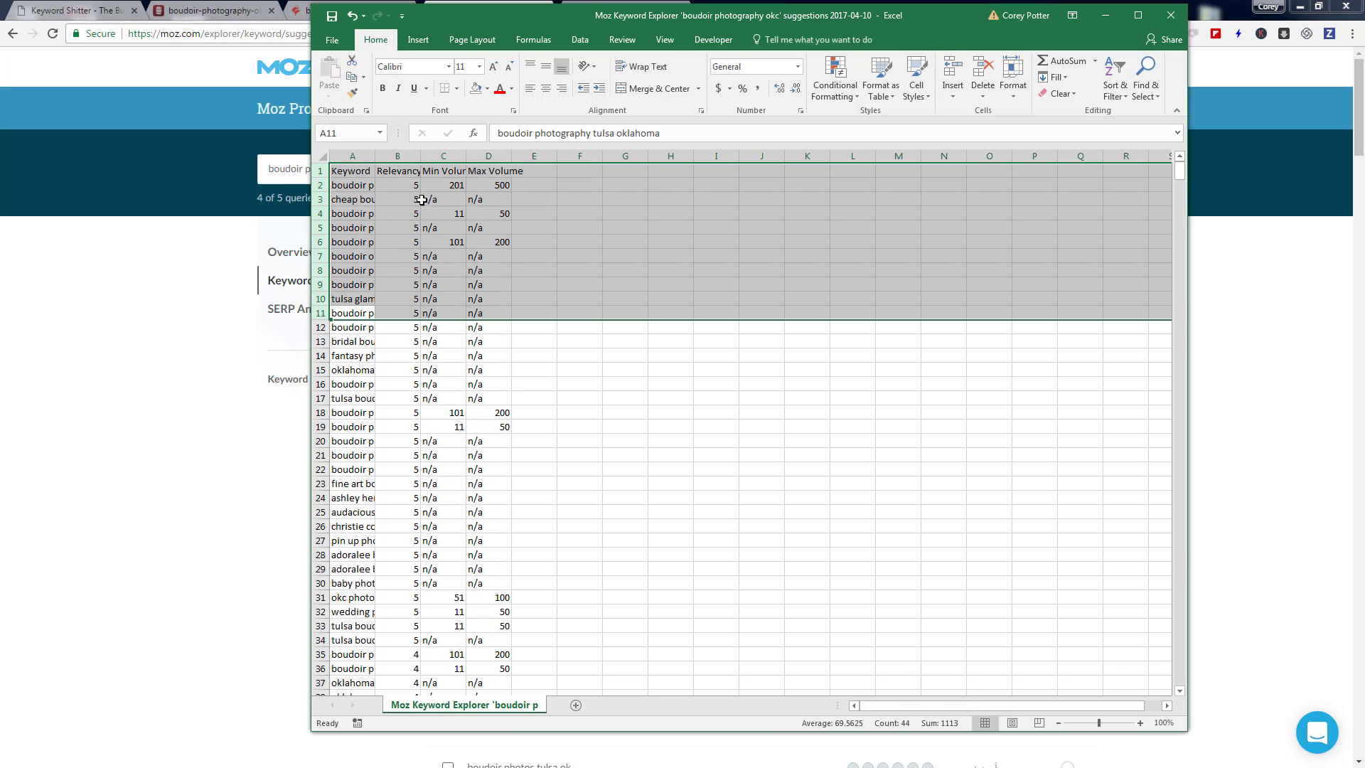
{"action": "left_click", "coordinate": [433, 303]}
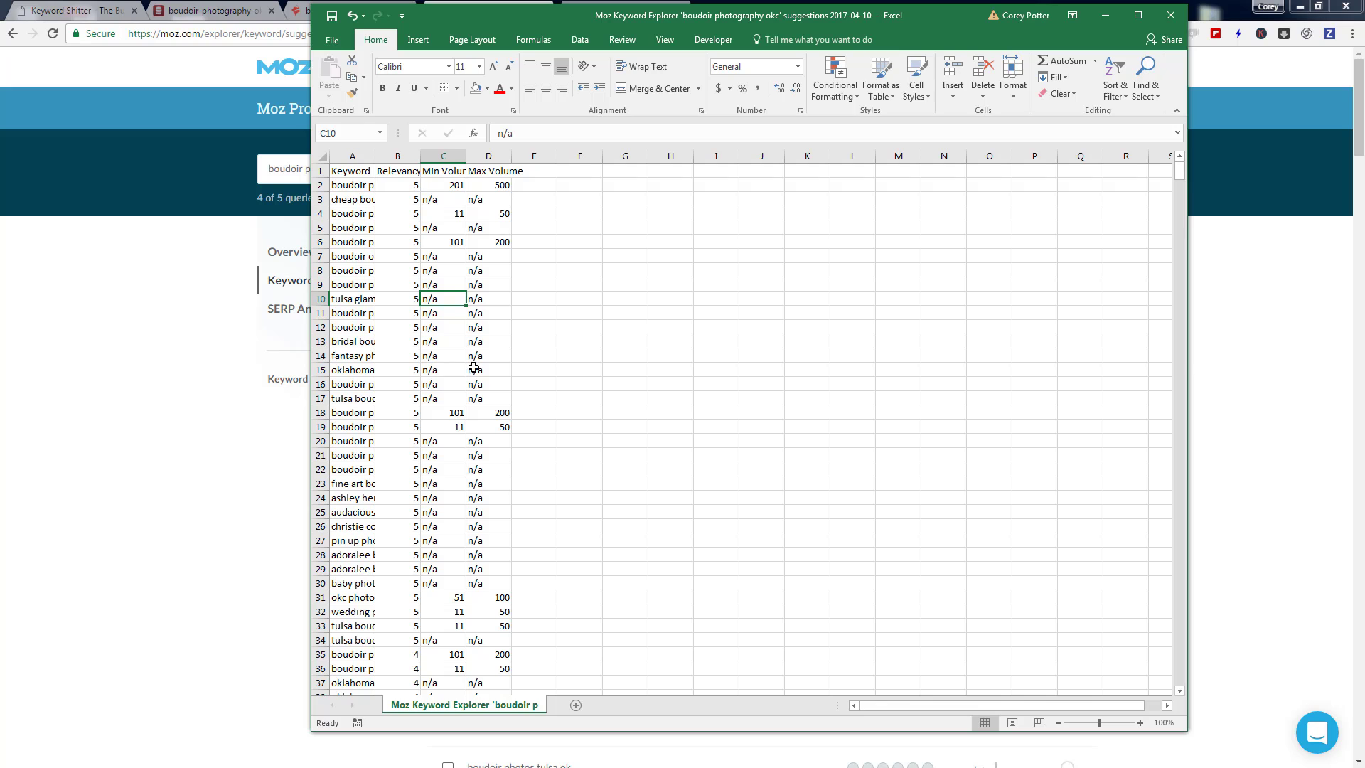
{"action": "double_click", "coordinate": [376, 156]}
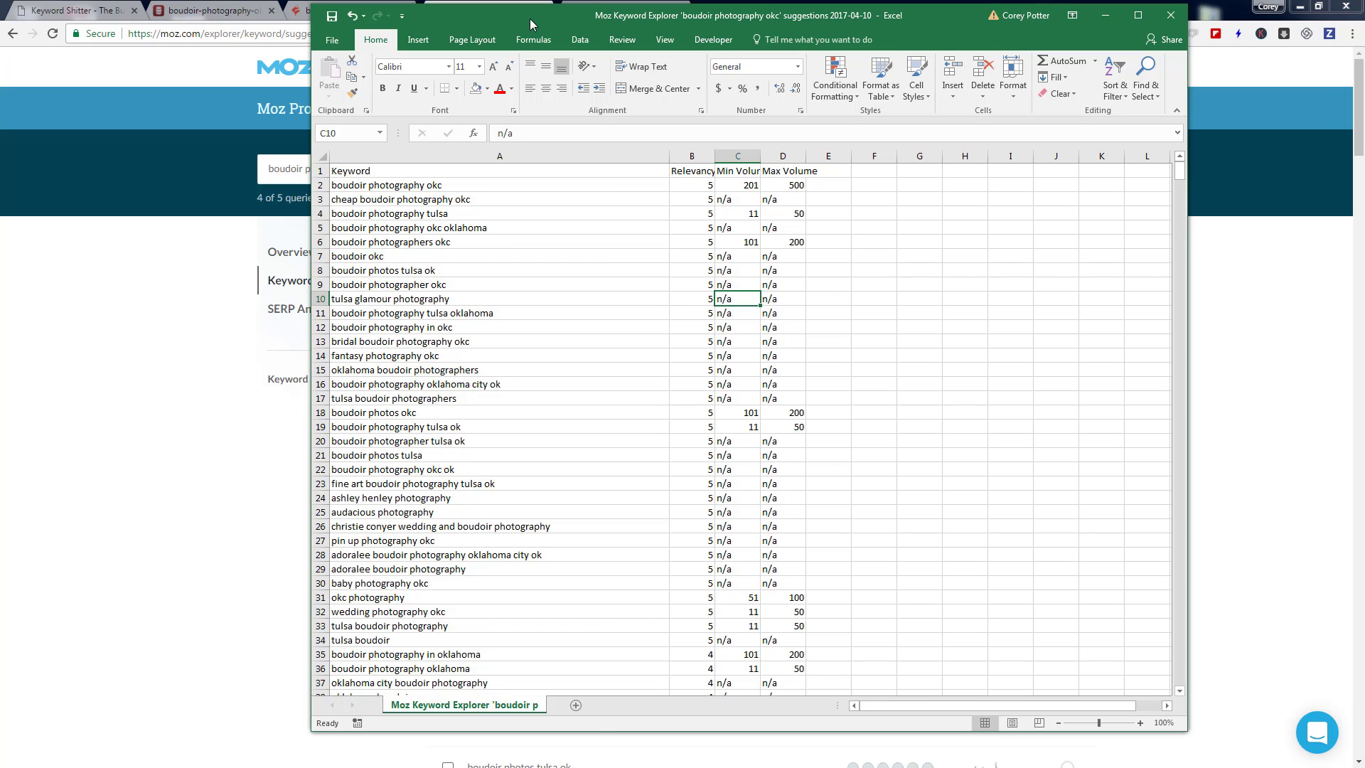
- Move the sheet to the end of the Oklahoma City Boudoir workbook and rename it "MKE Boudoir OKC"
{"action": "mouse_move", "coordinate": [484, 19]}
{"action": "left_mouse_down"}
{"action": "mouse_move", "coordinate": [1364, 85]}
{"action": "mouse_move", "coordinate": [1020, 61]}
{"action": "mouse_move", "coordinate": [1364, 64]}
{"action": "mouse_move", "coordinate": [505, 20]}
{"action": "left_mouse_up"}
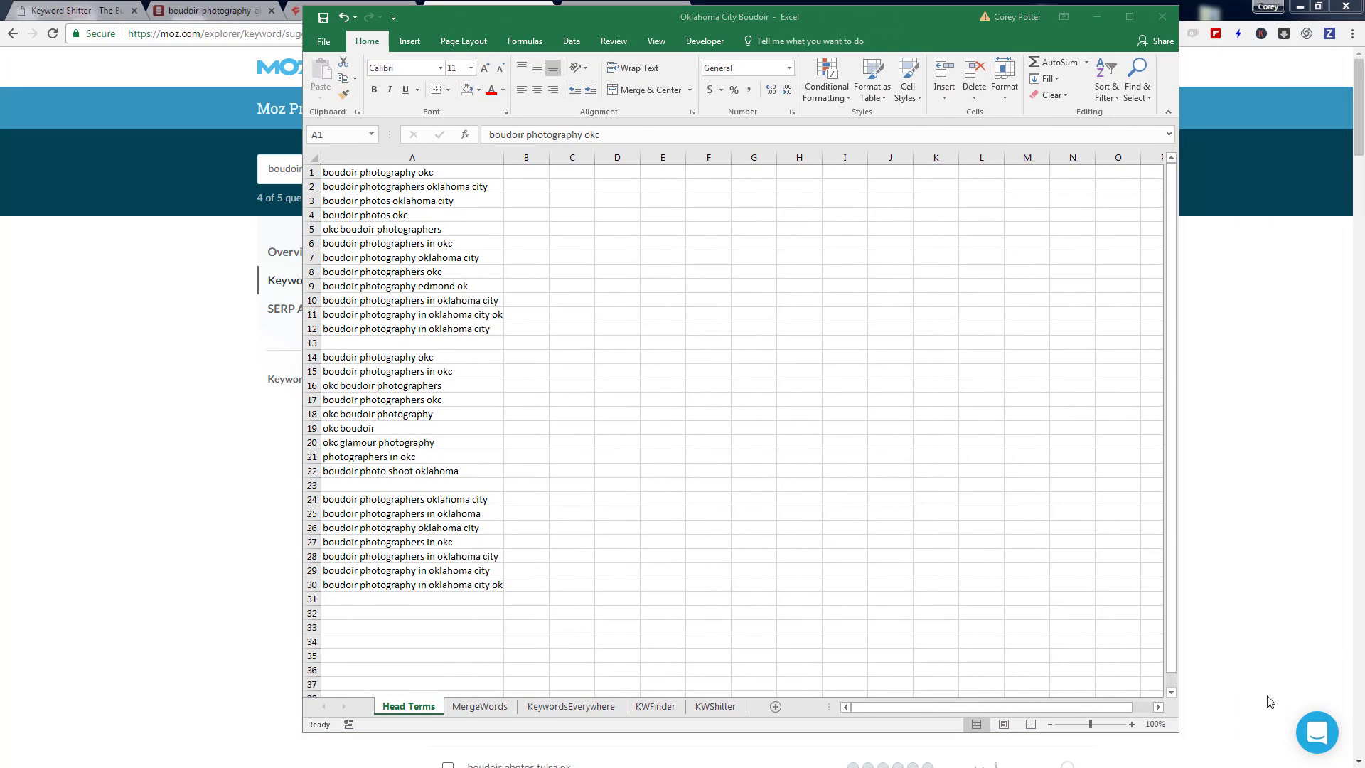
{"action": "left_click_drag", "start_coordinate": [1270, 702], "coordinate": [751, 709]}
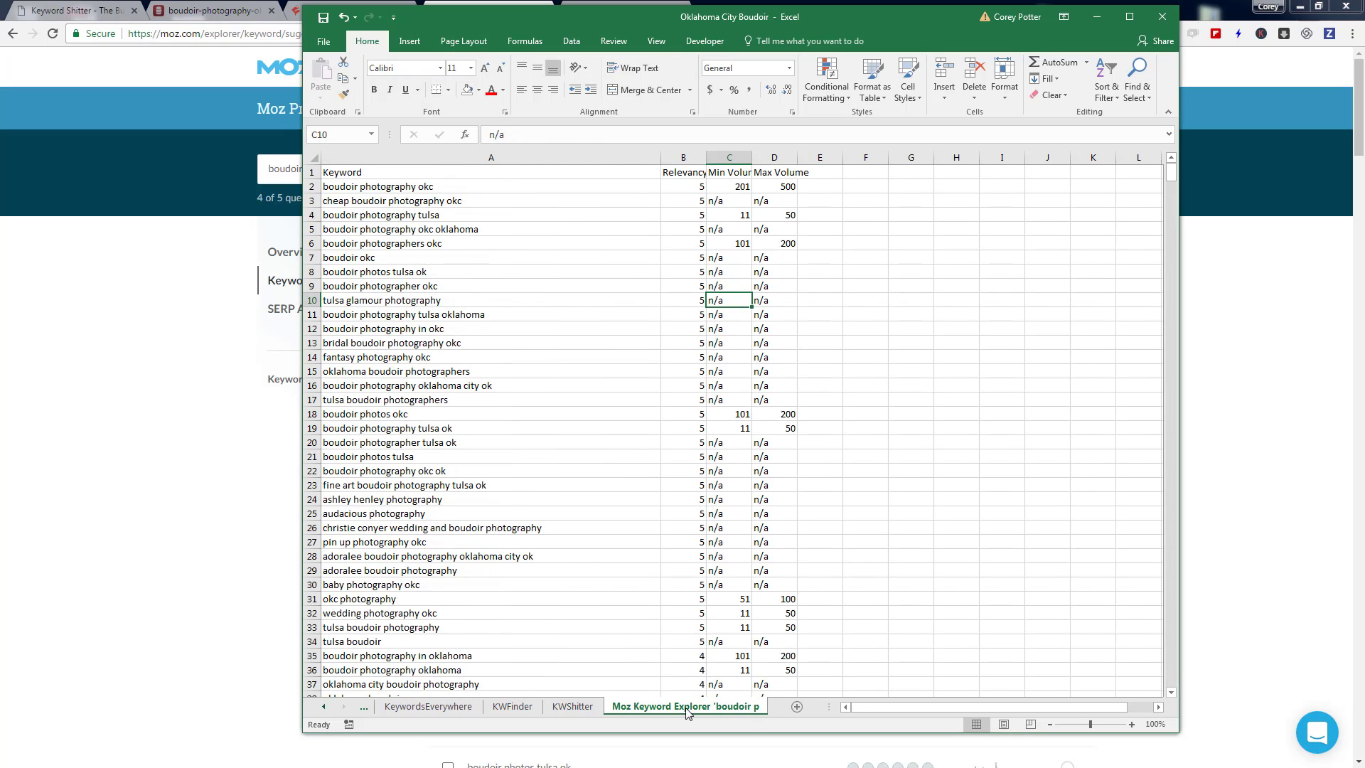
{"action": "double_click", "coordinate": [661, 709]}
{"action": "type", "text": "MKE"}
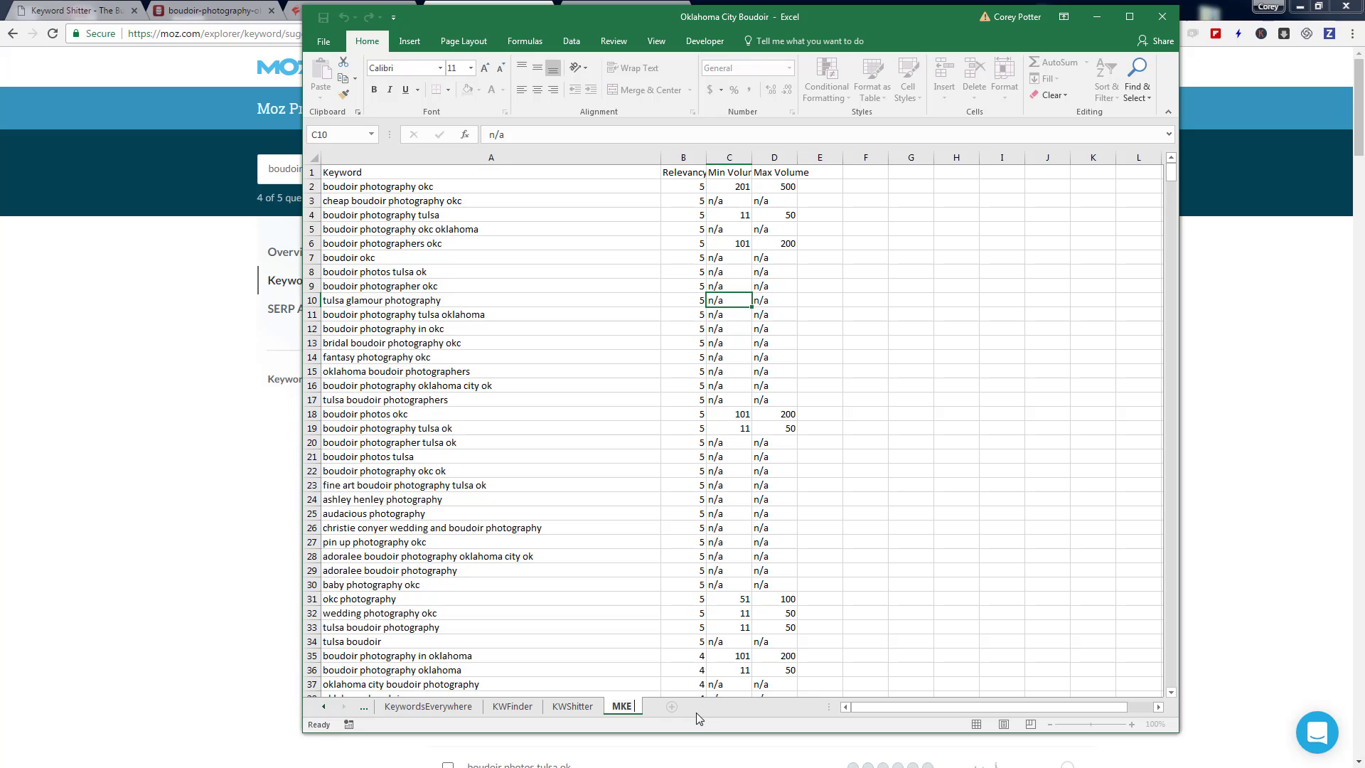
{"action": "type", "text": " Boudoir OKC"}
{"action": "left_click", "coordinate": [640, 652]}
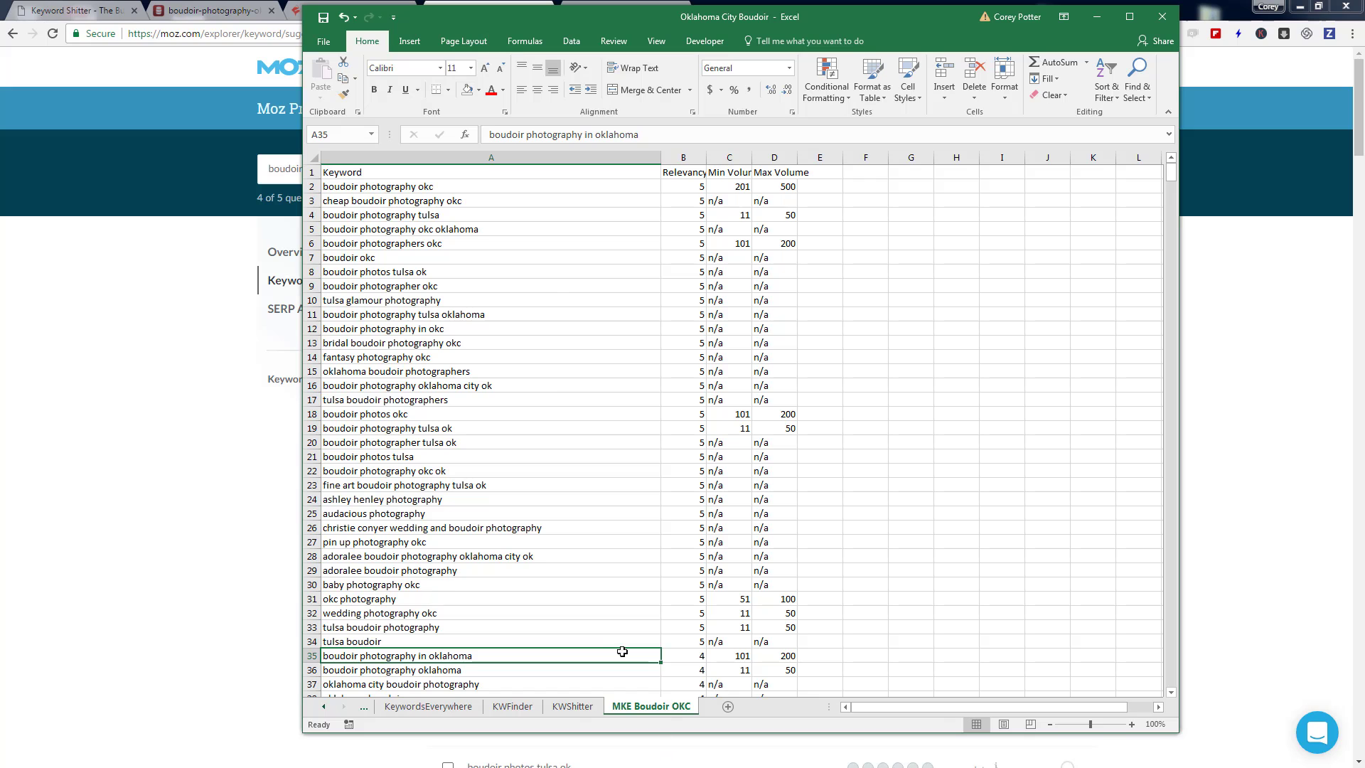
- Examine the keyword list on the MKE Boudoir OKC sheet, comparing how relevant the lower-rated keywords are
{"action": "left_click", "coordinate": [422, 402]}
{"action": "scroll", "coordinate": [412, 384], "scroll_direction": "down", "scroll_amount": 16}
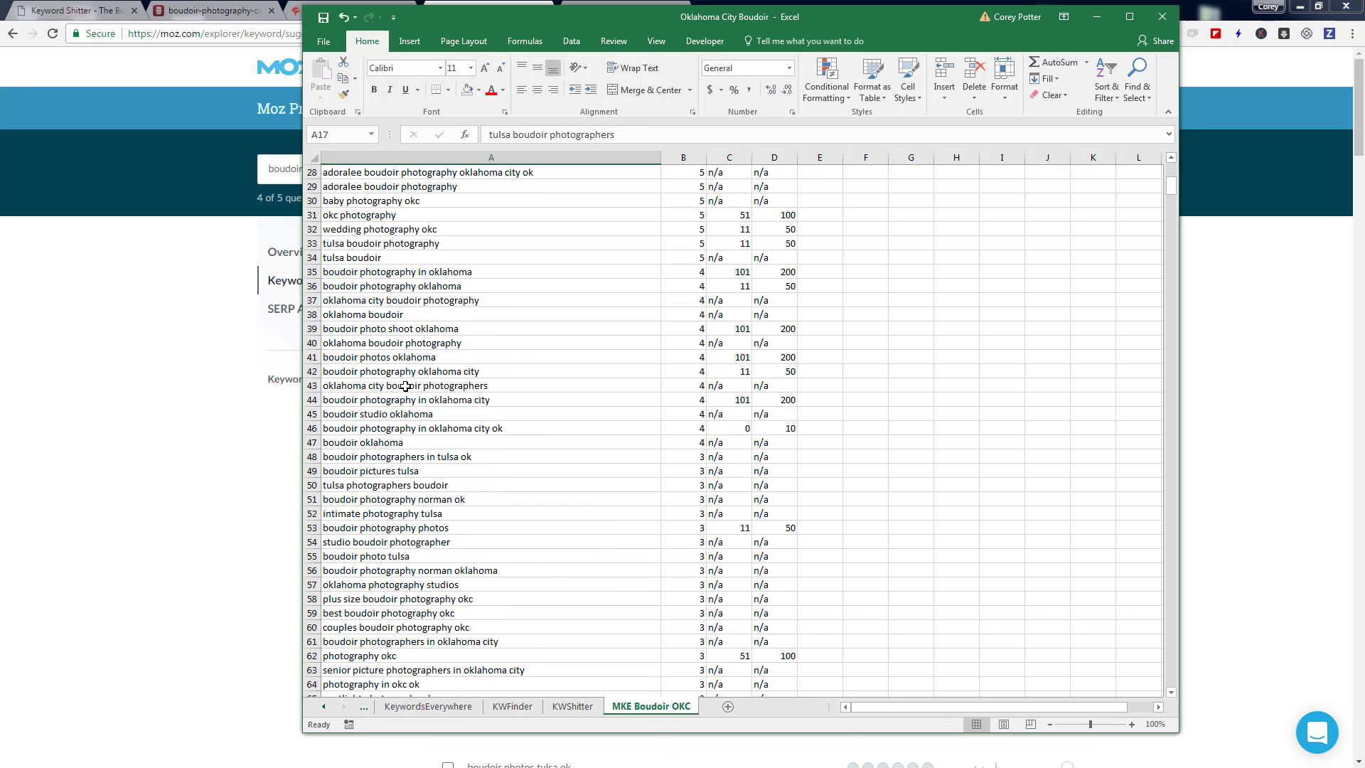
{"action": "scroll", "coordinate": [414, 405], "scroll_direction": "down", "scroll_amount": 19}
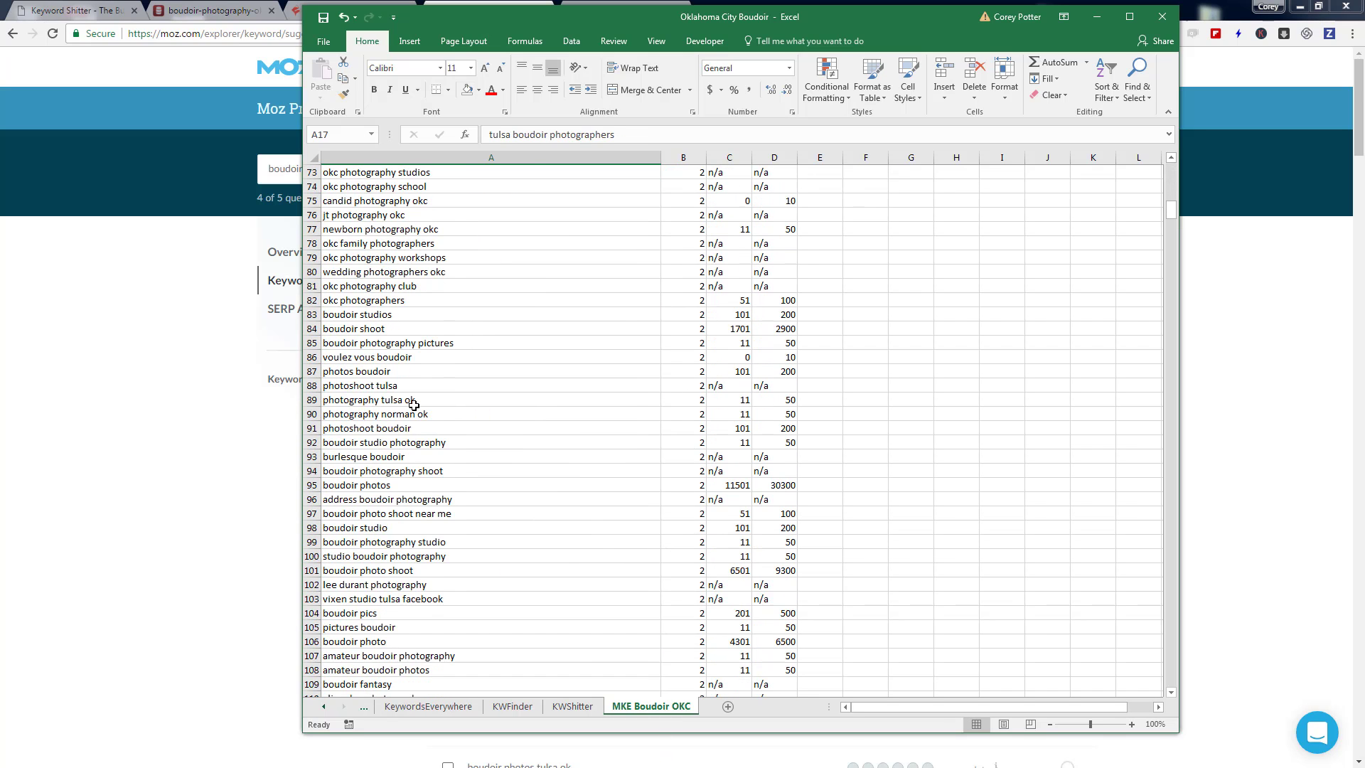
{"action": "scroll", "coordinate": [414, 405], "scroll_direction": "up", "scroll_amount": 2}
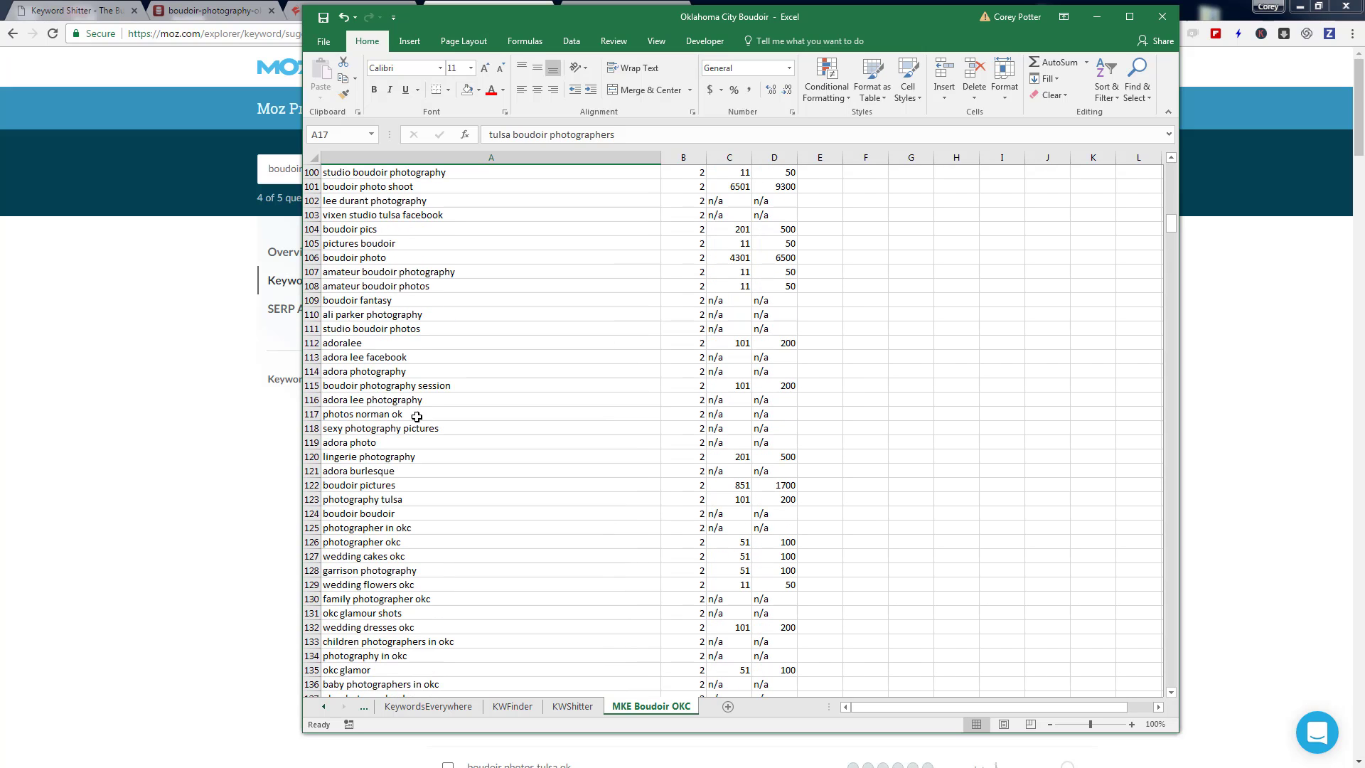
{"action": "scroll", "coordinate": [434, 334], "scroll_direction": "up", "scroll_amount": 1}
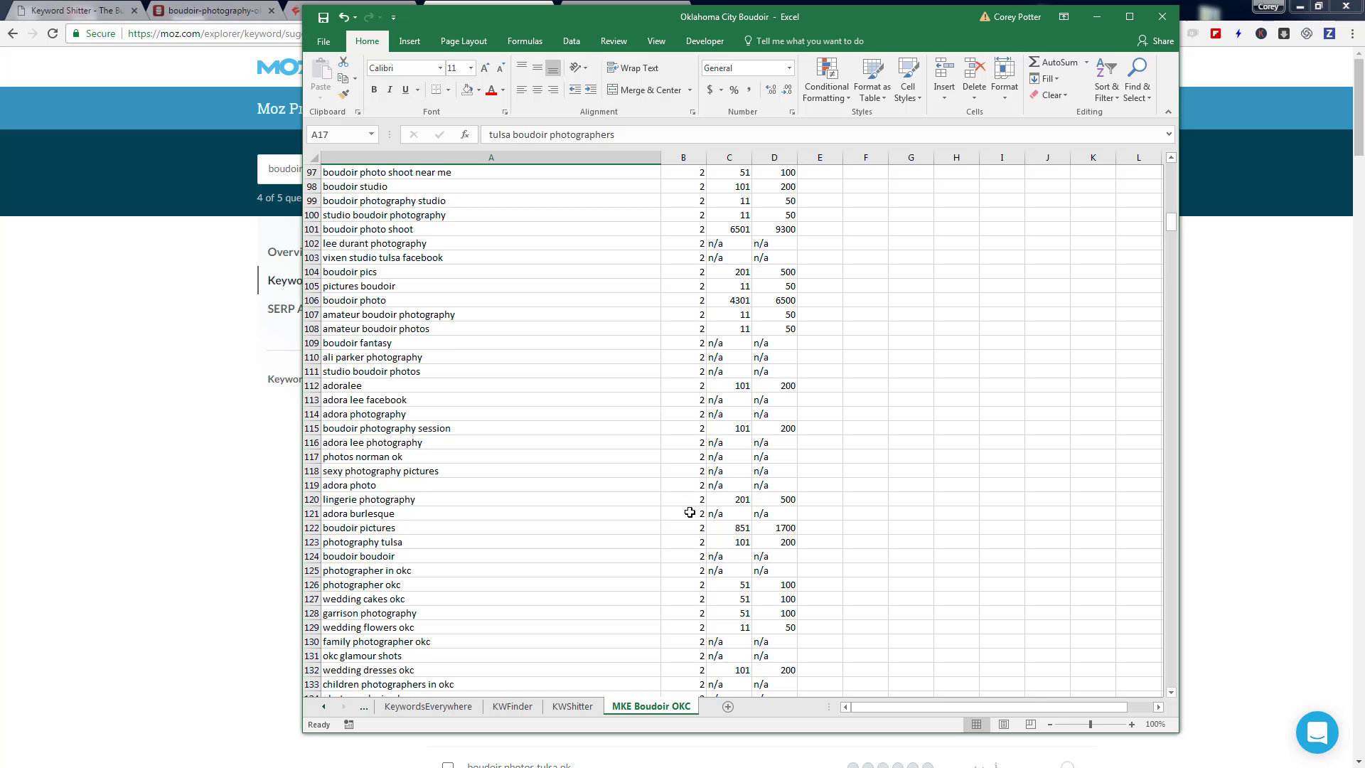
{"action": "scroll", "coordinate": [687, 520], "scroll_direction": "up", "scroll_amount": 2}
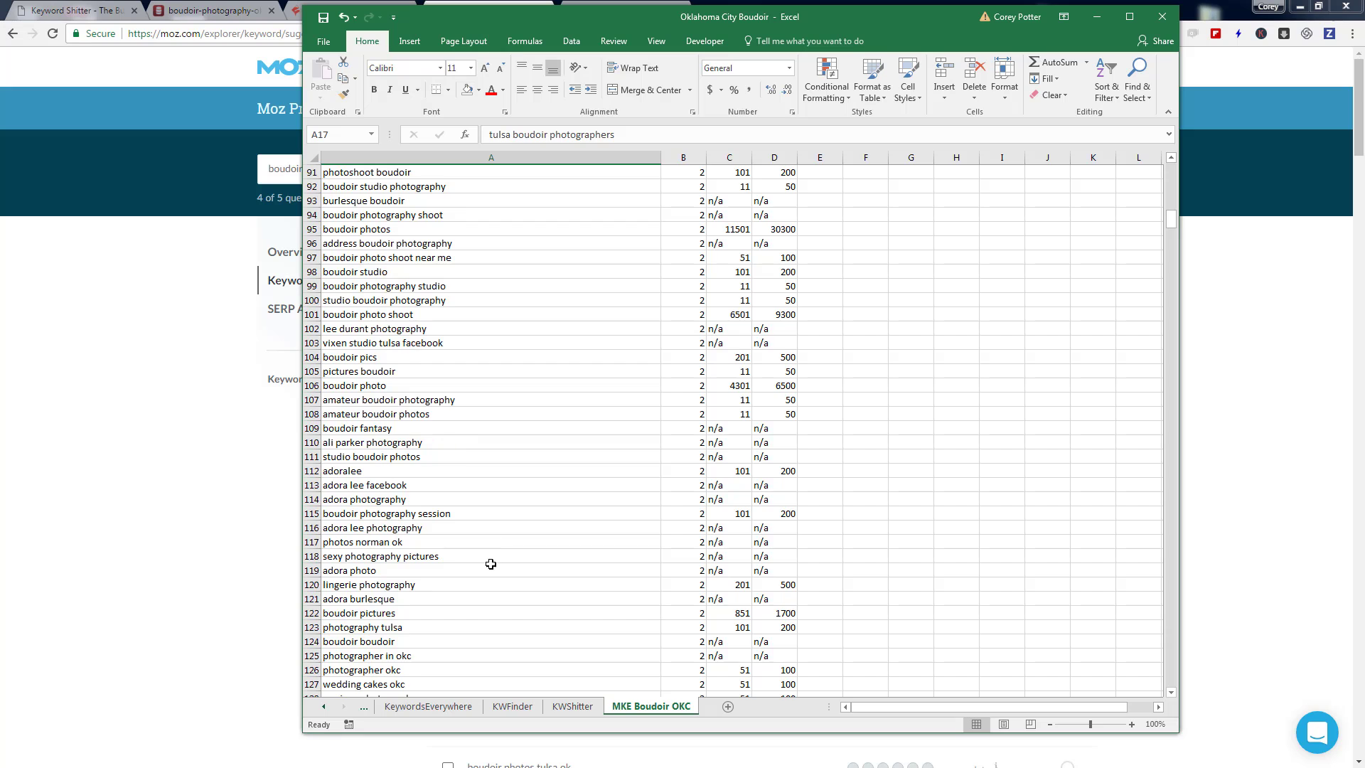
{"action": "scroll", "coordinate": [490, 565], "scroll_direction": "up", "scroll_amount": 6}
{"action": "scroll", "coordinate": [420, 568], "scroll_direction": "down", "scroll_amount": 1}
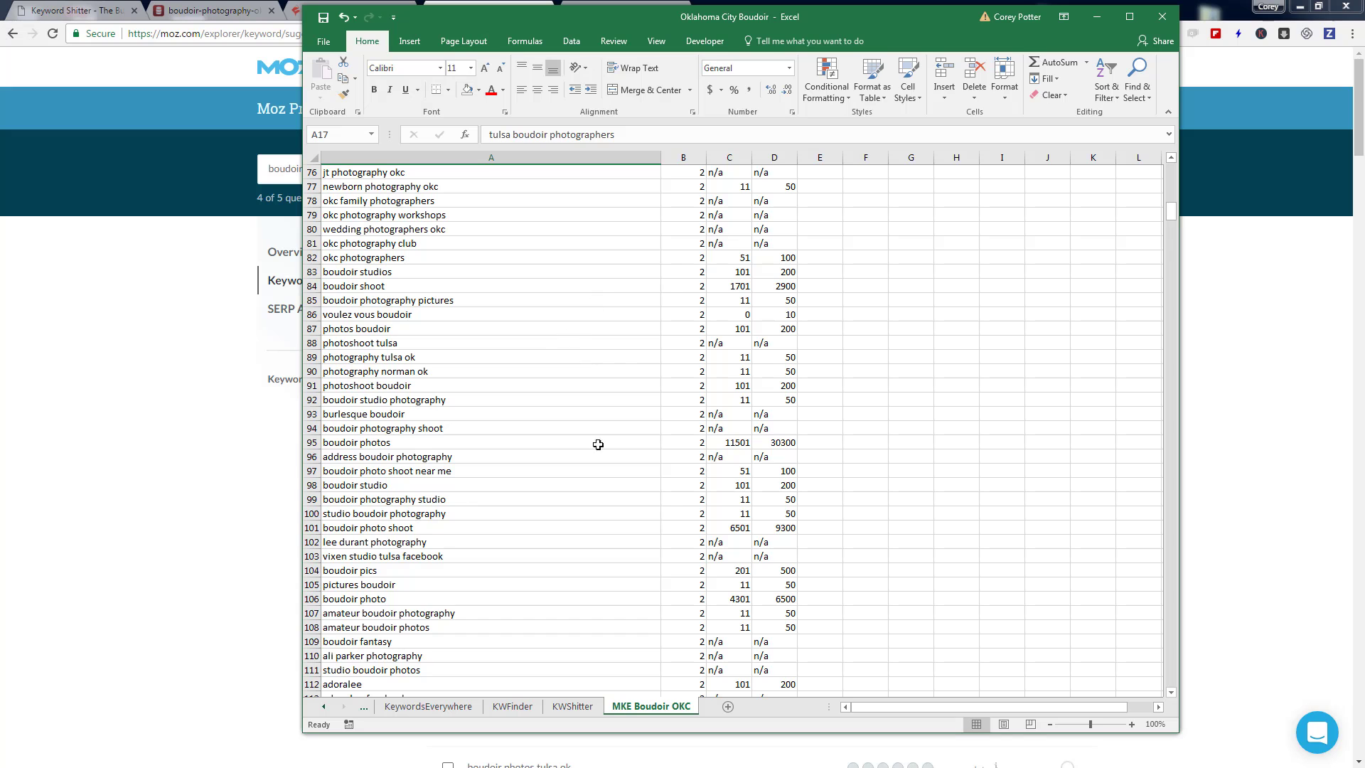
- Select the entire MKE Boudoir OKC sheet and turn on filters for its header row
{"action": "left_click_drag", "start_coordinate": [1171, 211], "coordinate": [1170, 169]}
{"action": "left_click", "coordinate": [349, 157]}
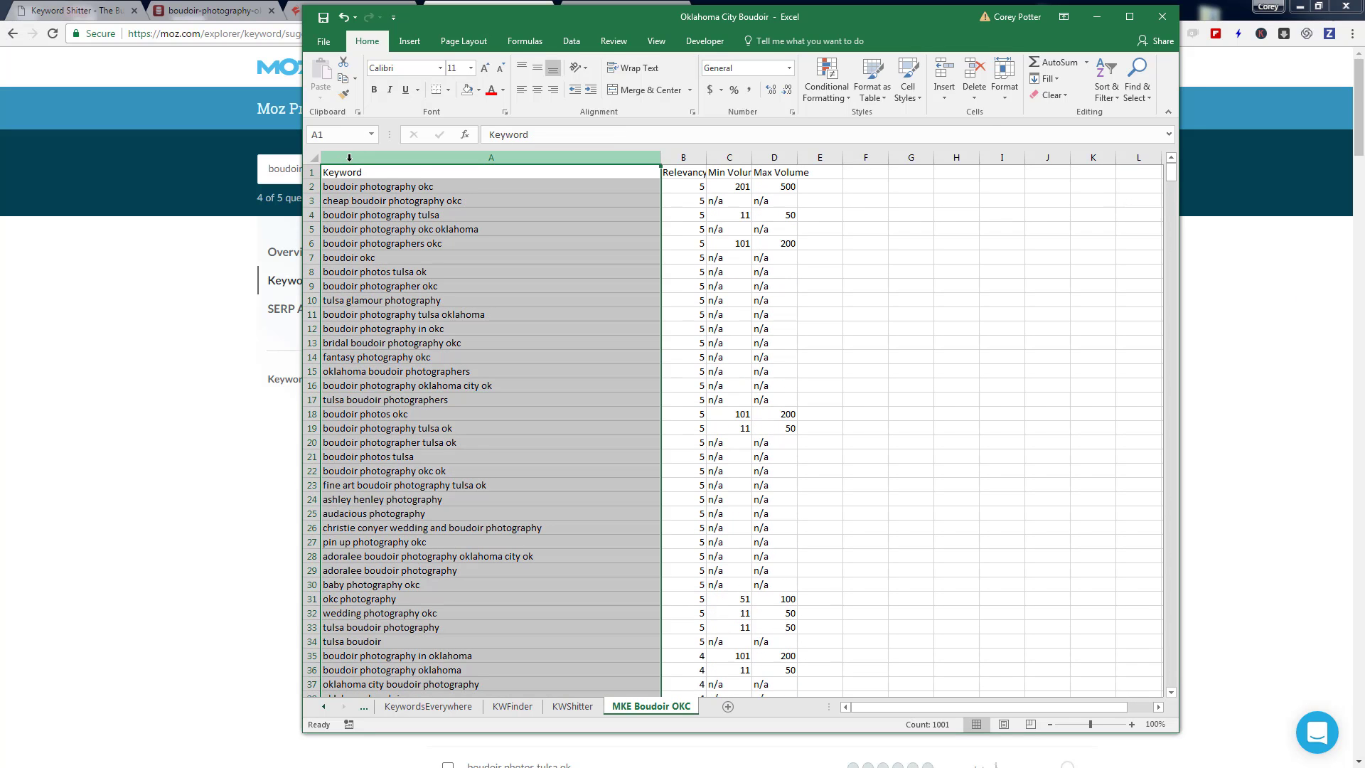
{"action": "left_click", "coordinate": [466, 188]}
{"action": "left_click", "coordinate": [314, 158]}
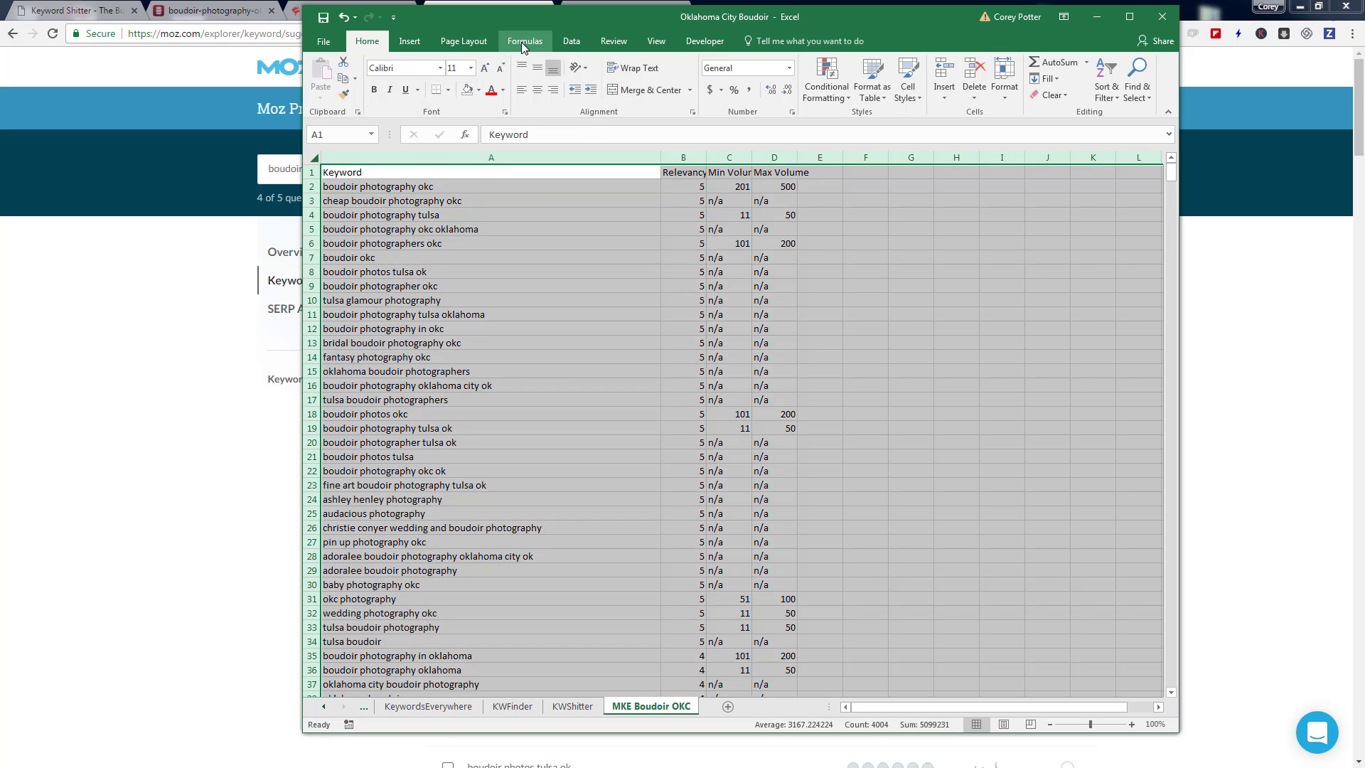
{"action": "left_click", "coordinate": [572, 43]}
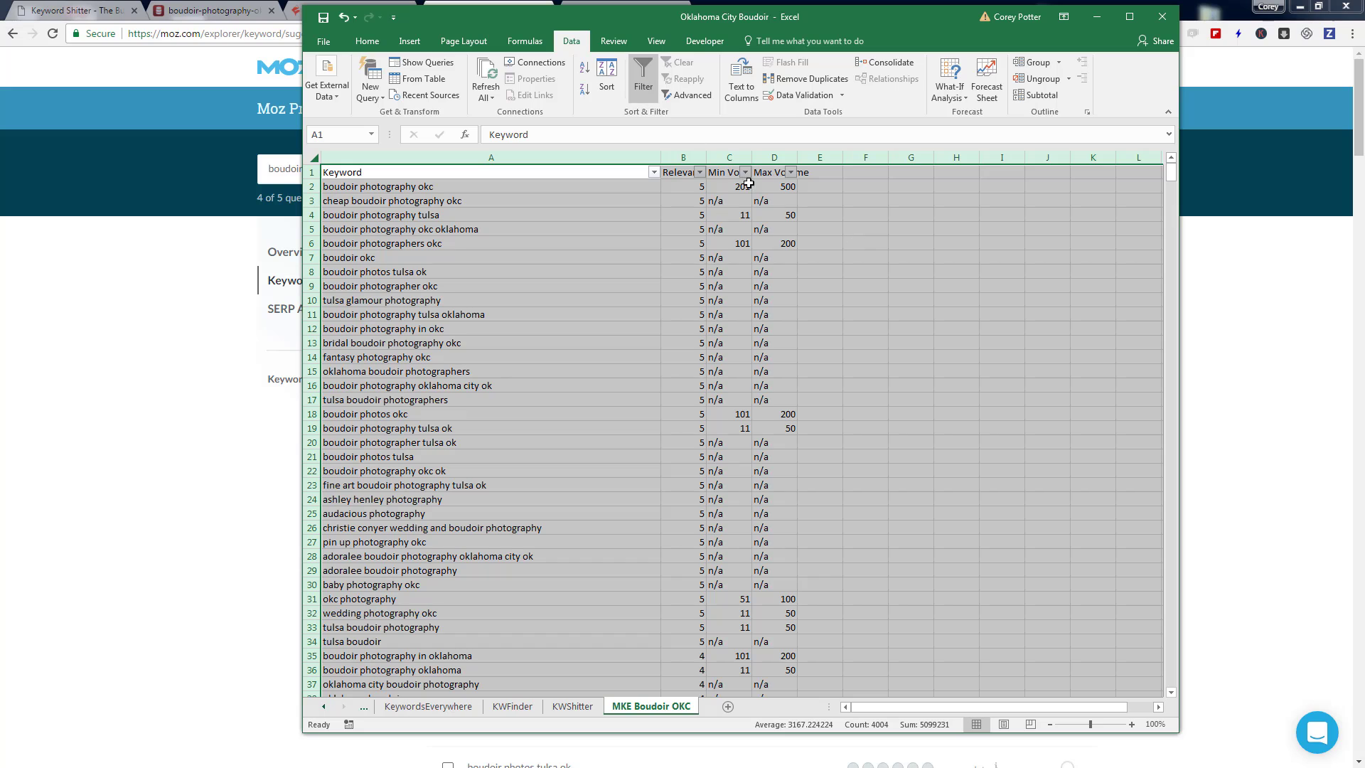
- Filter the Relevancy column to leave out the values 1, 2 and 3
{"action": "left_click", "coordinate": [699, 173]}
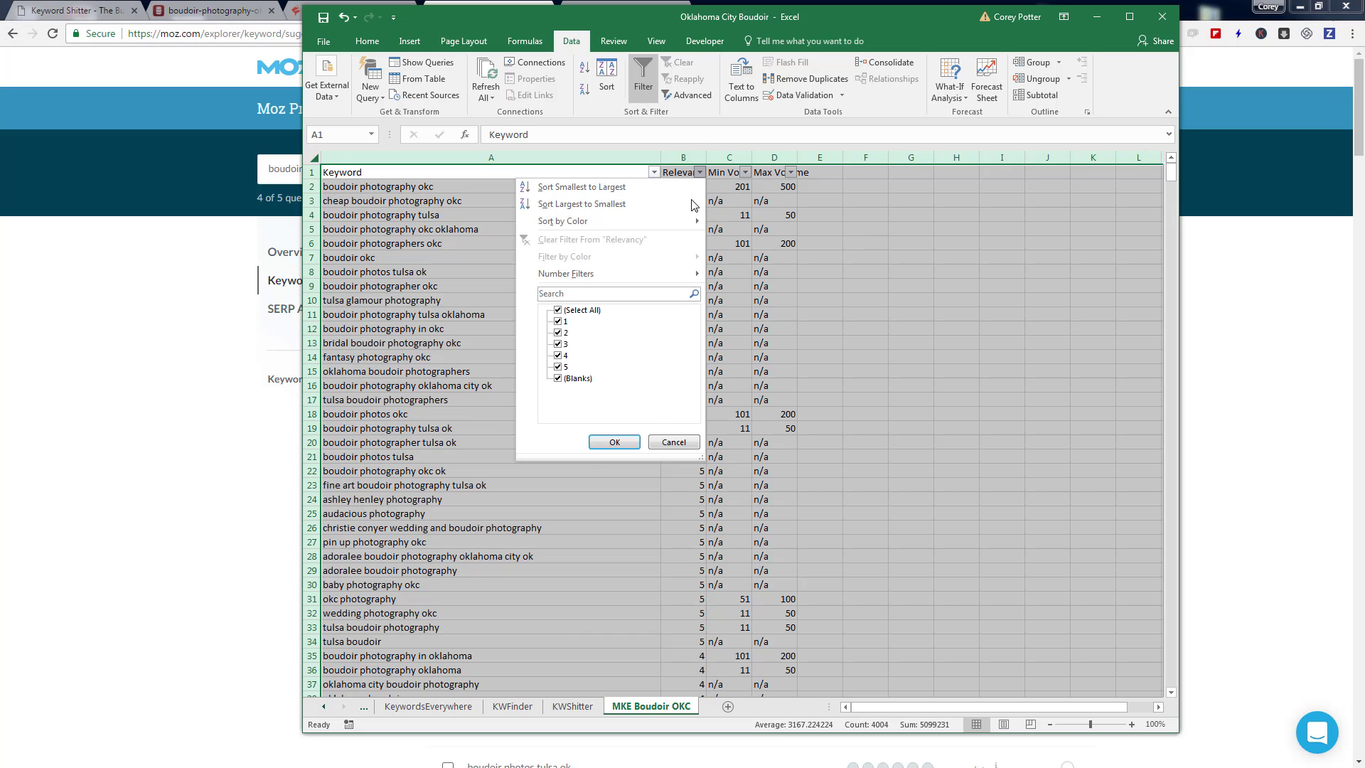
{"action": "left_click", "coordinate": [558, 322]}
{"action": "left_click", "coordinate": [557, 333]}
{"action": "left_click", "coordinate": [558, 344]}
{"action": "left_click", "coordinate": [611, 441]}
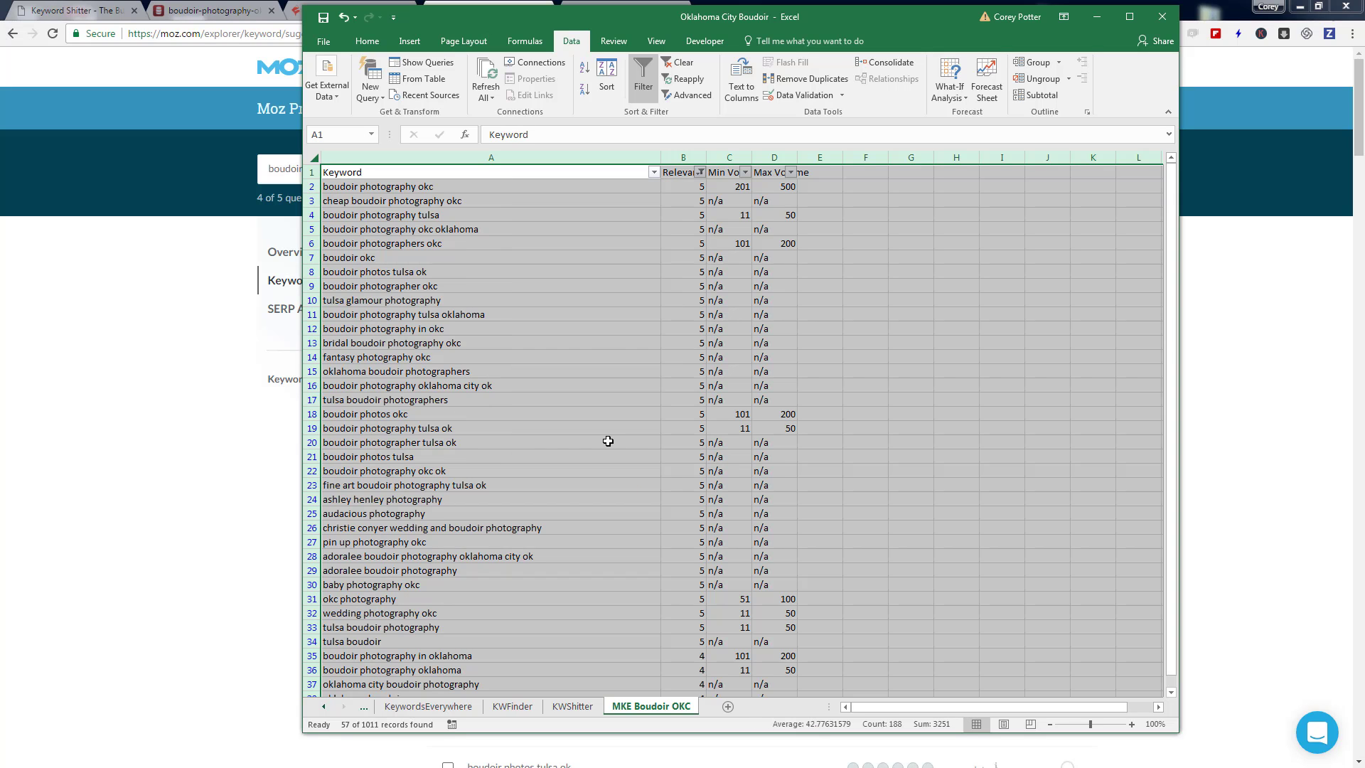
- Filter the Min Volume column on the MKE Boudoir OKC sheet to leave out the n/a values
{"action": "scroll", "coordinate": [608, 441], "scroll_direction": "down", "scroll_amount": 7}
{"action": "scroll", "coordinate": [617, 464], "scroll_direction": "up", "scroll_amount": 7}
{"action": "scroll", "coordinate": [617, 463], "scroll_direction": "down", "scroll_amount": 5}
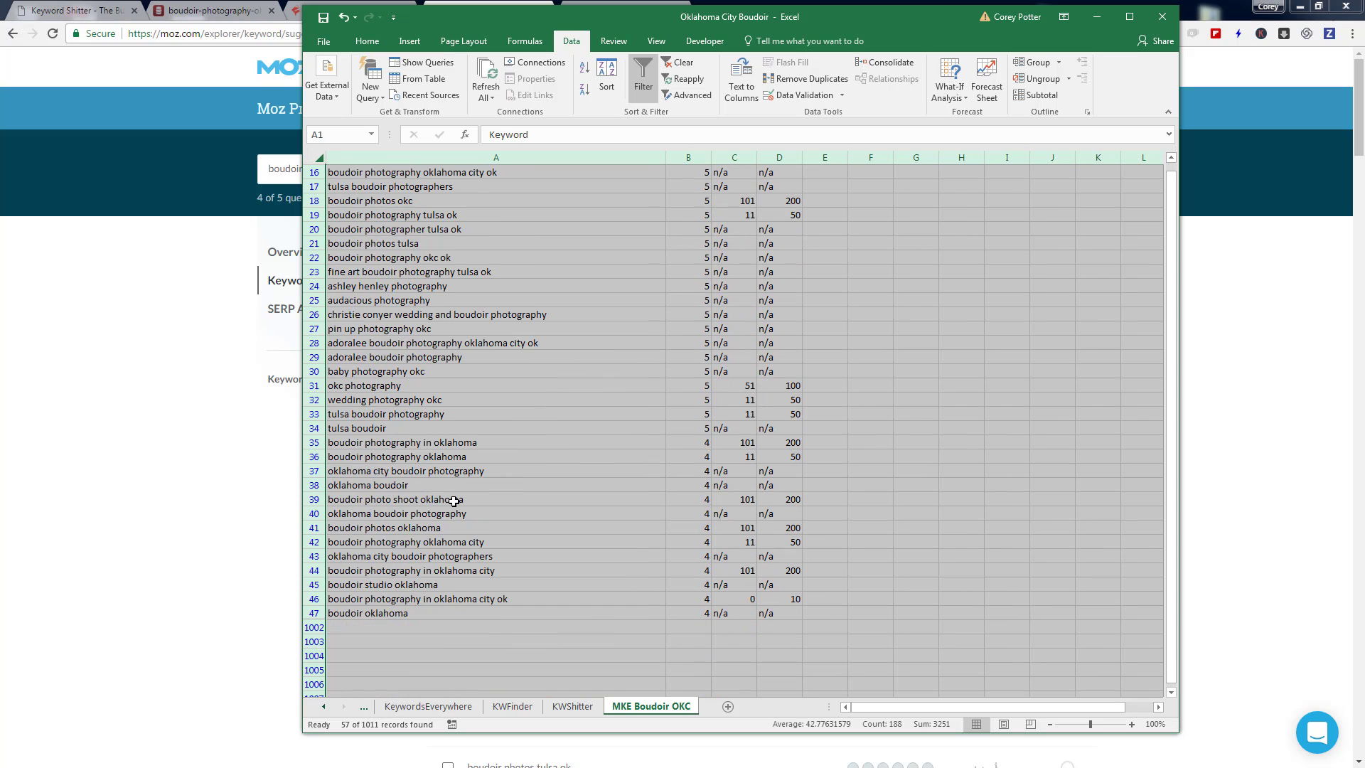
{"action": "scroll", "coordinate": [398, 581], "scroll_direction": "up", "scroll_amount": 5}
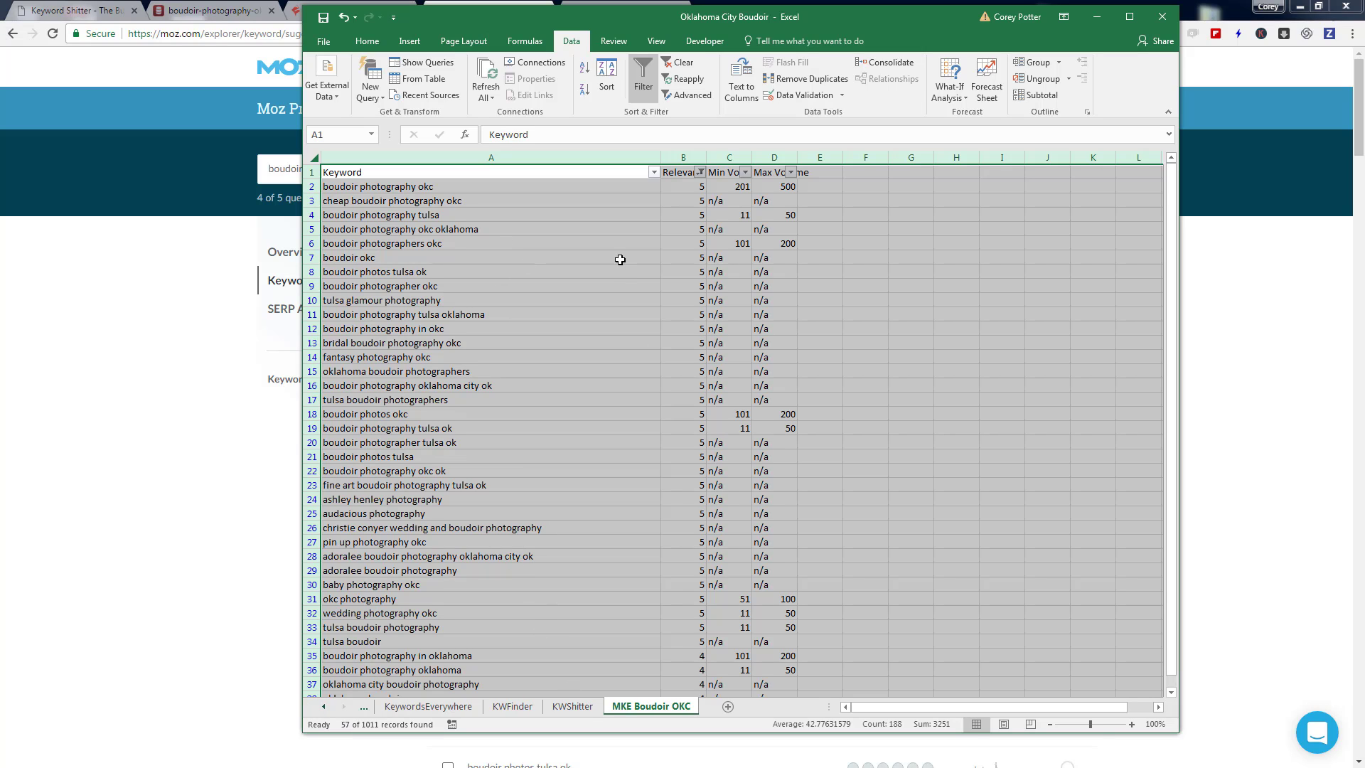
{"action": "left_click", "coordinate": [744, 173]}
{"action": "left_click", "coordinate": [603, 389]}
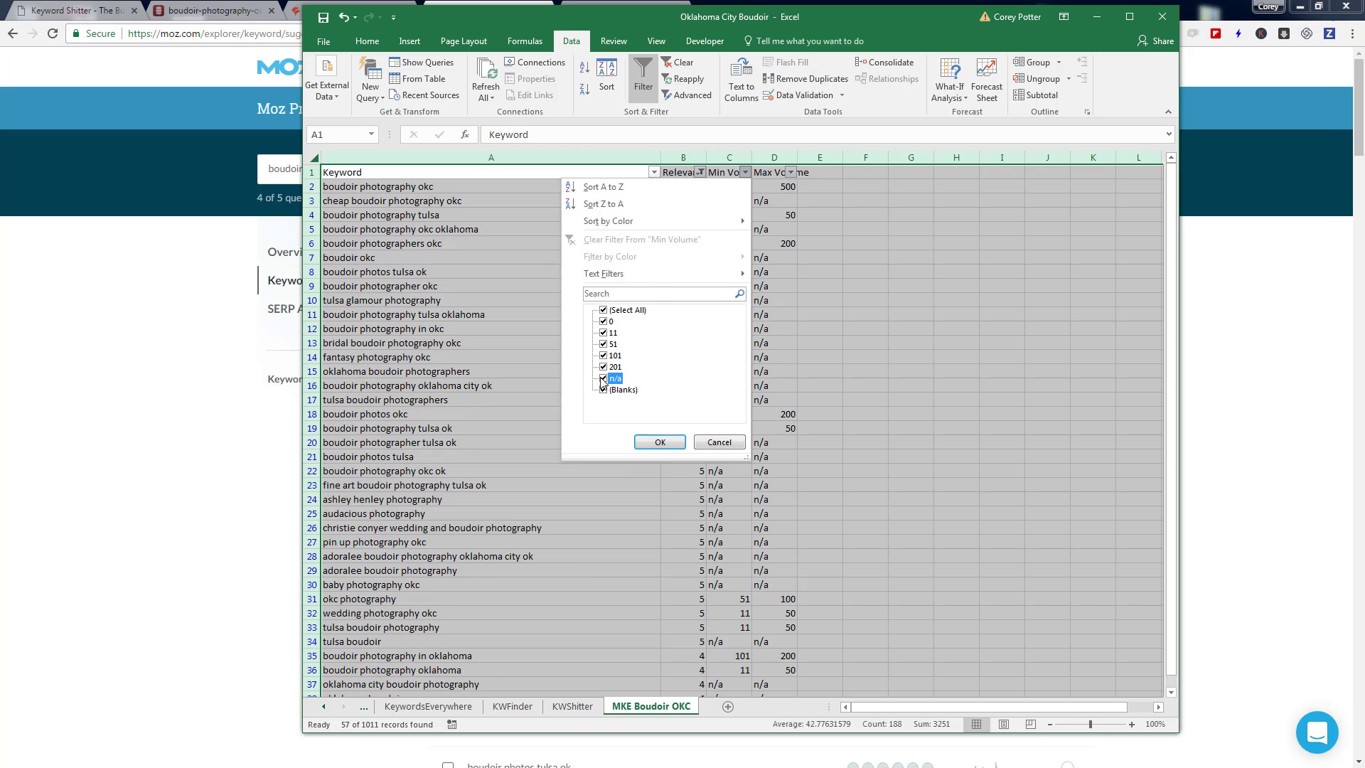
{"action": "left_click", "coordinate": [659, 442]}
{"action": "left_click", "coordinate": [732, 229]}
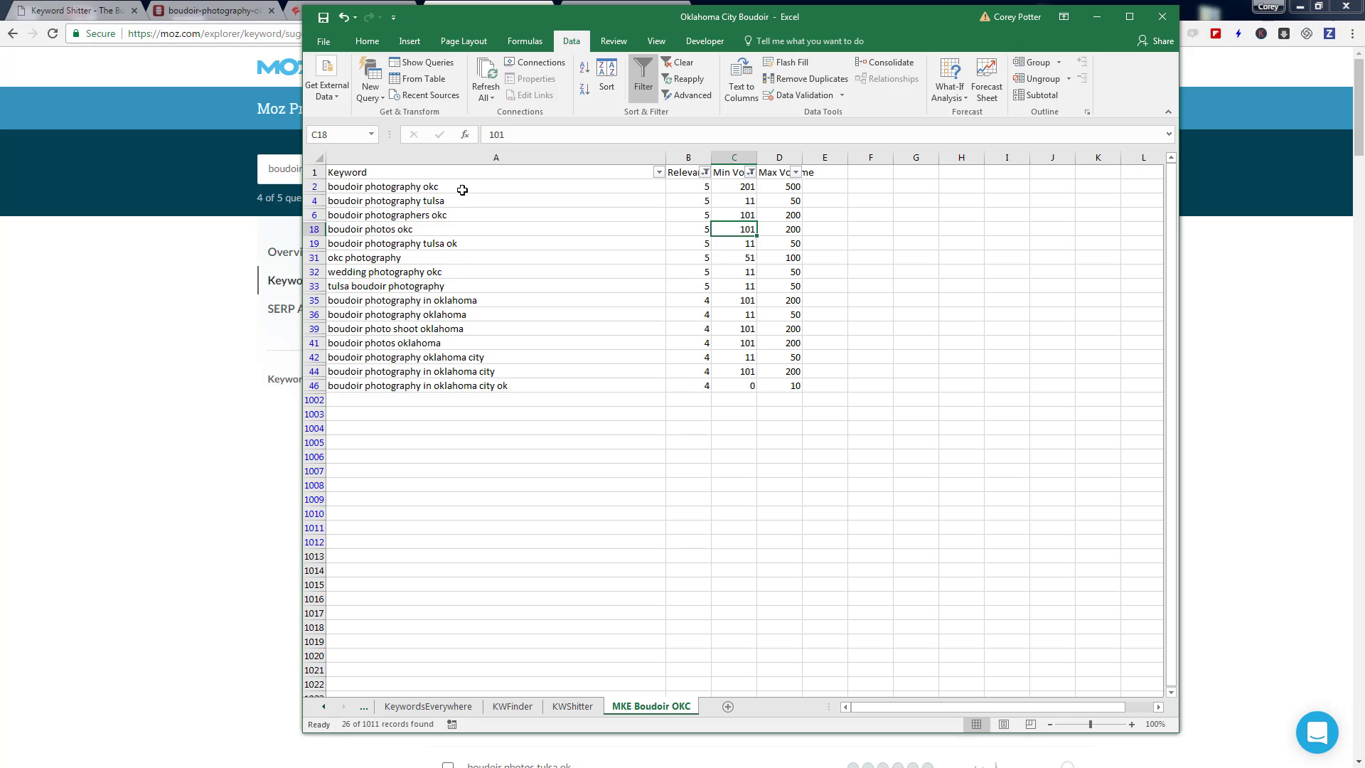
- Copy the filtered keywords, without their header, to the Head Terms sheet starting at cell A32, one blank row below the existing lists
{"action": "left_click_drag", "start_coordinate": [462, 187], "coordinate": [439, 381]}
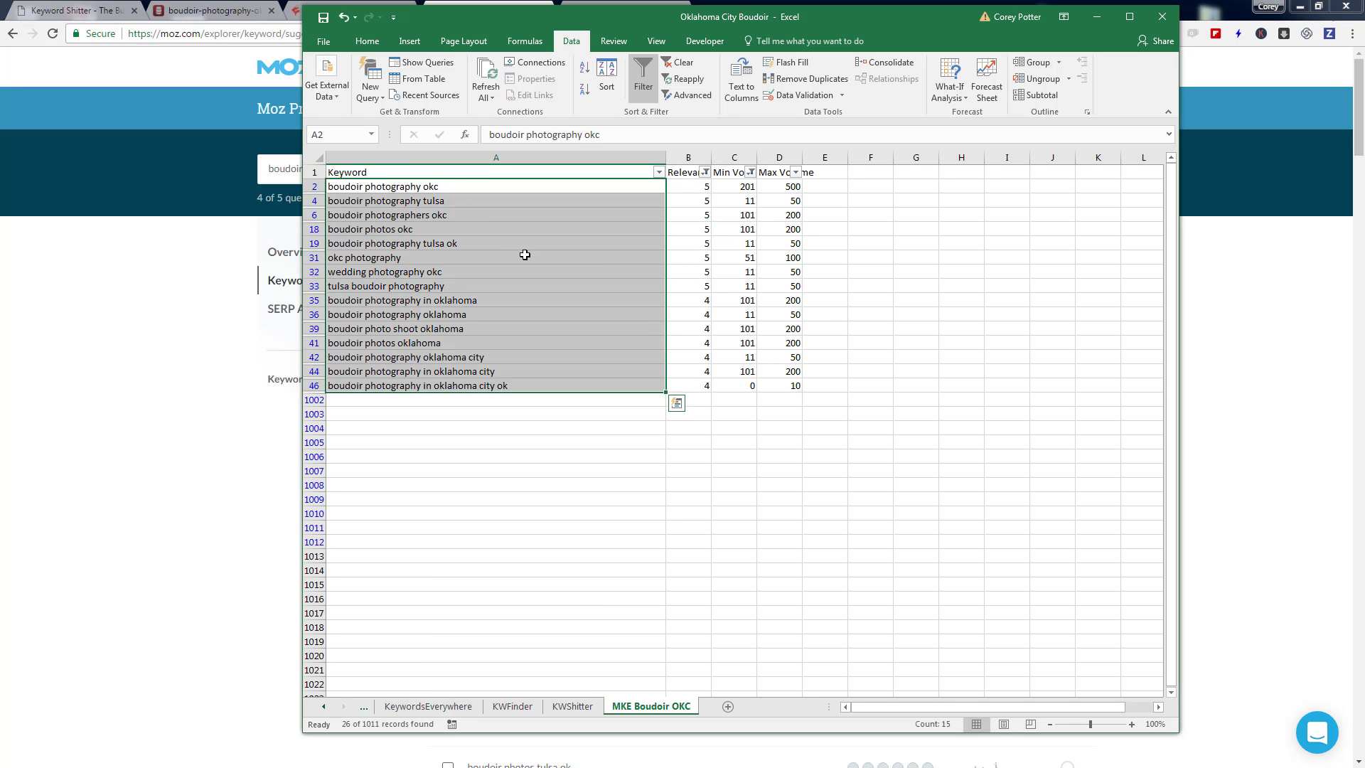
{"action": "key", "text": "ctrl+c"}
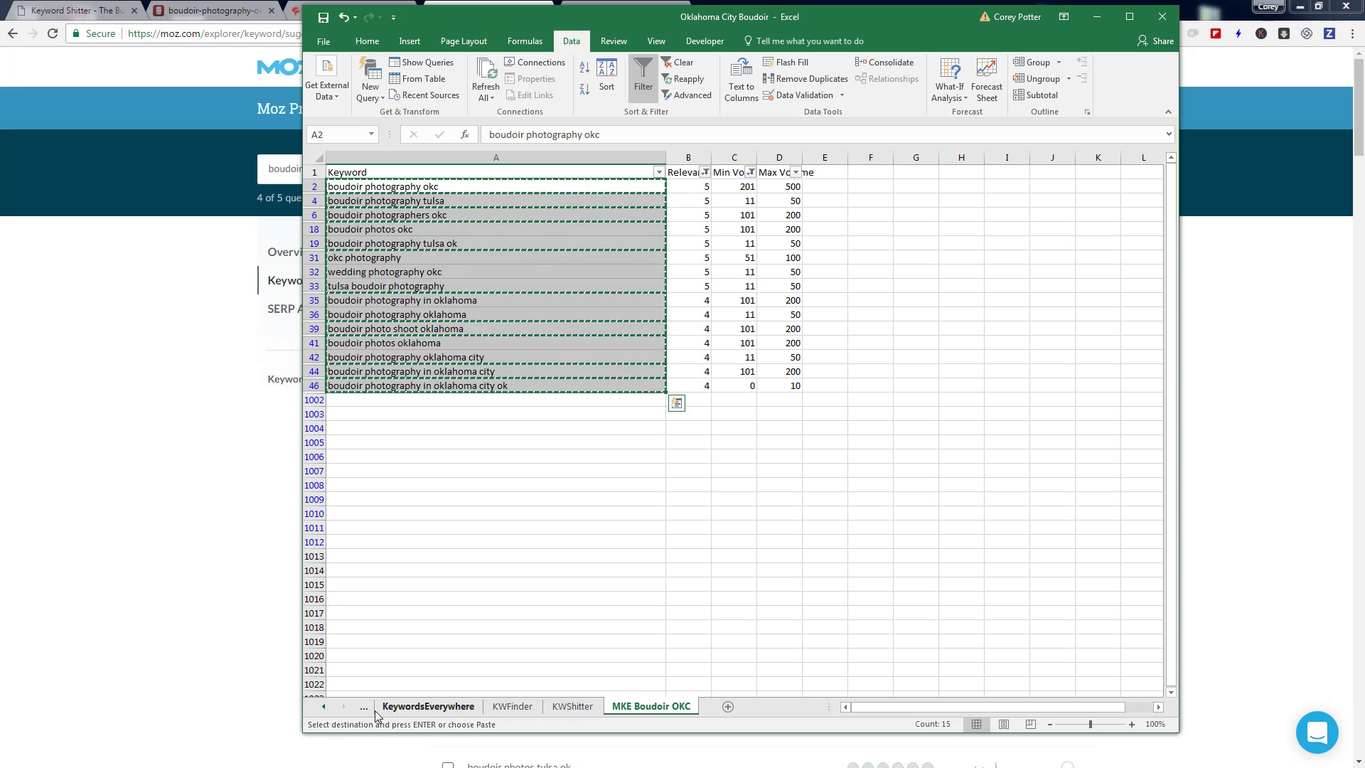
{"action": "left_click", "coordinate": [323, 706]}
{"action": "left_click", "coordinate": [409, 705]}
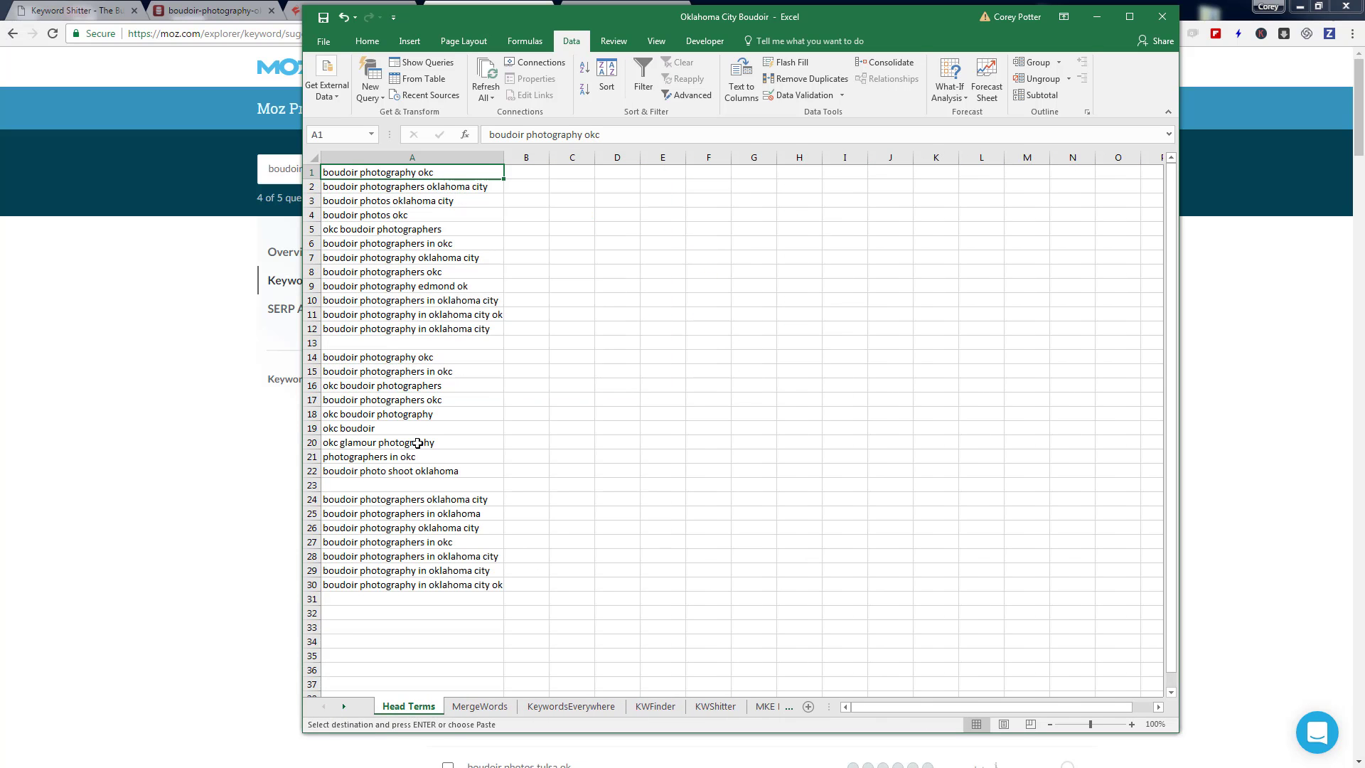
{"action": "left_click", "coordinate": [358, 612]}
{"action": "key", "text": "ctrl+v"}
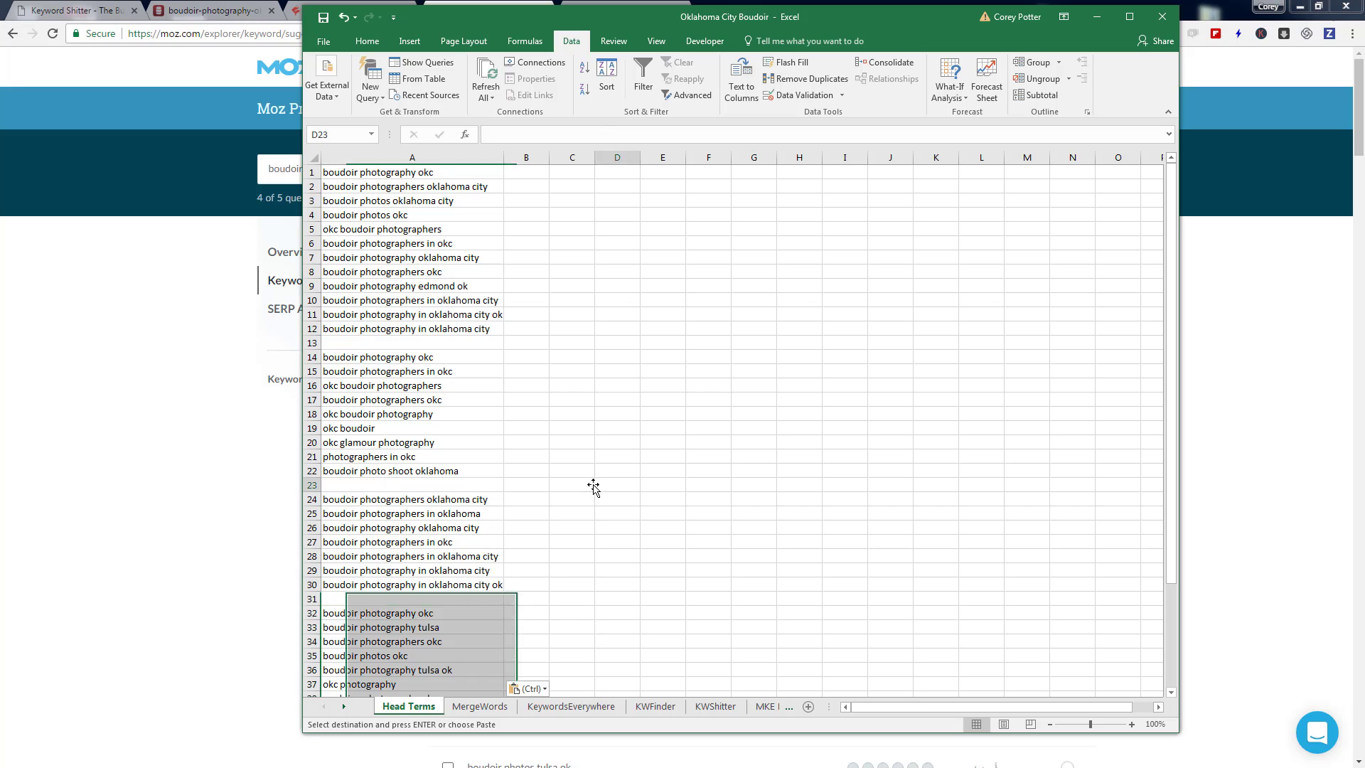
- Review the keyword groups on the Head Terms sheet, comparing the newly pasted terms with the earlier lists
{"action": "scroll", "coordinate": [593, 487], "scroll_direction": "down", "scroll_amount": 5}
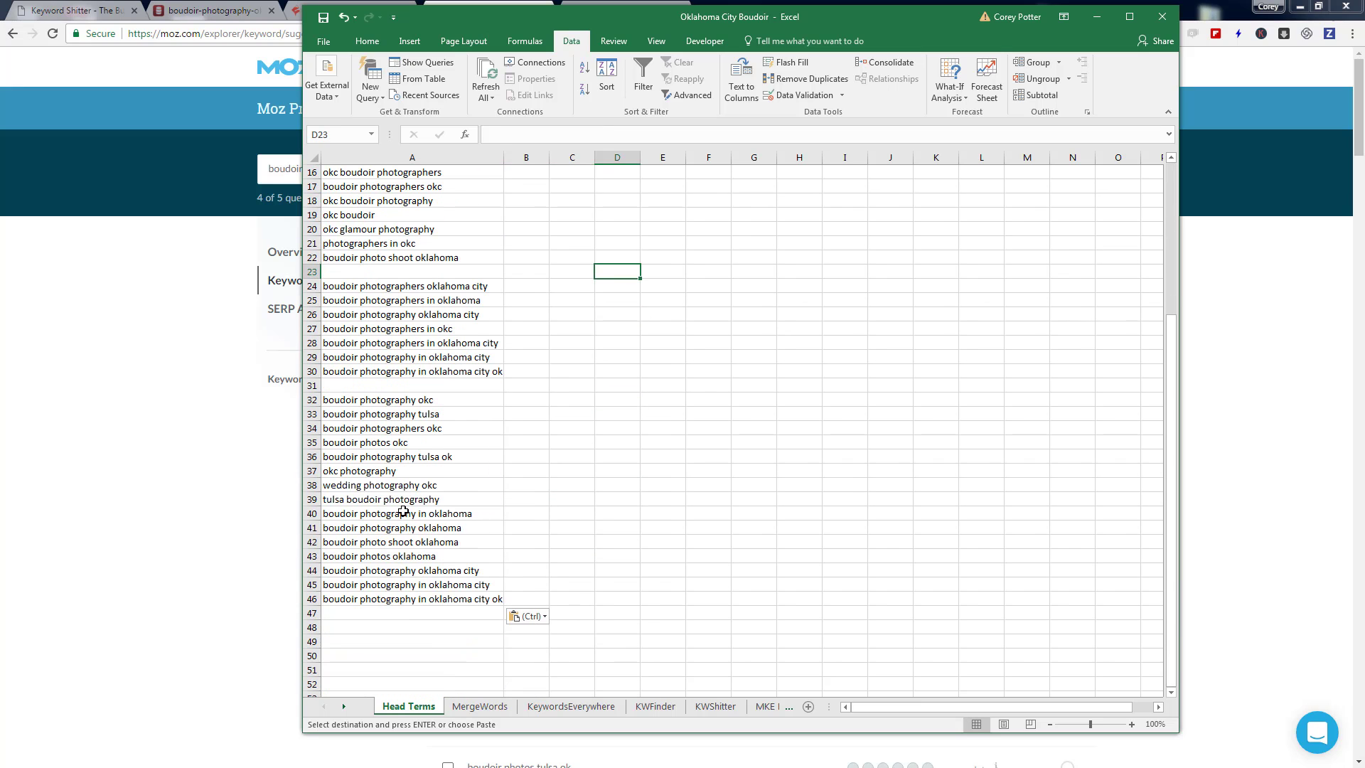
{"action": "scroll", "coordinate": [405, 569], "scroll_direction": "up", "scroll_amount": 4}
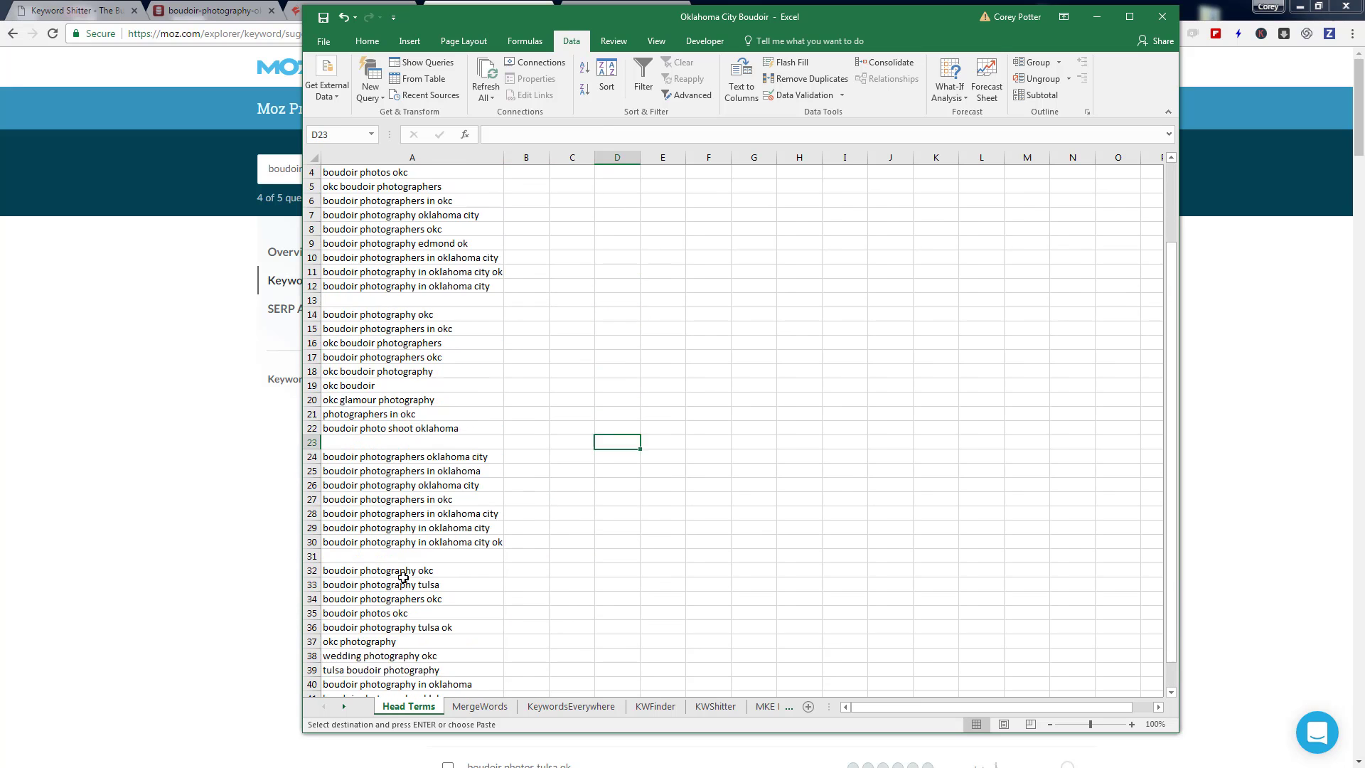
{"action": "scroll", "coordinate": [405, 576], "scroll_direction": "down", "scroll_amount": 3}
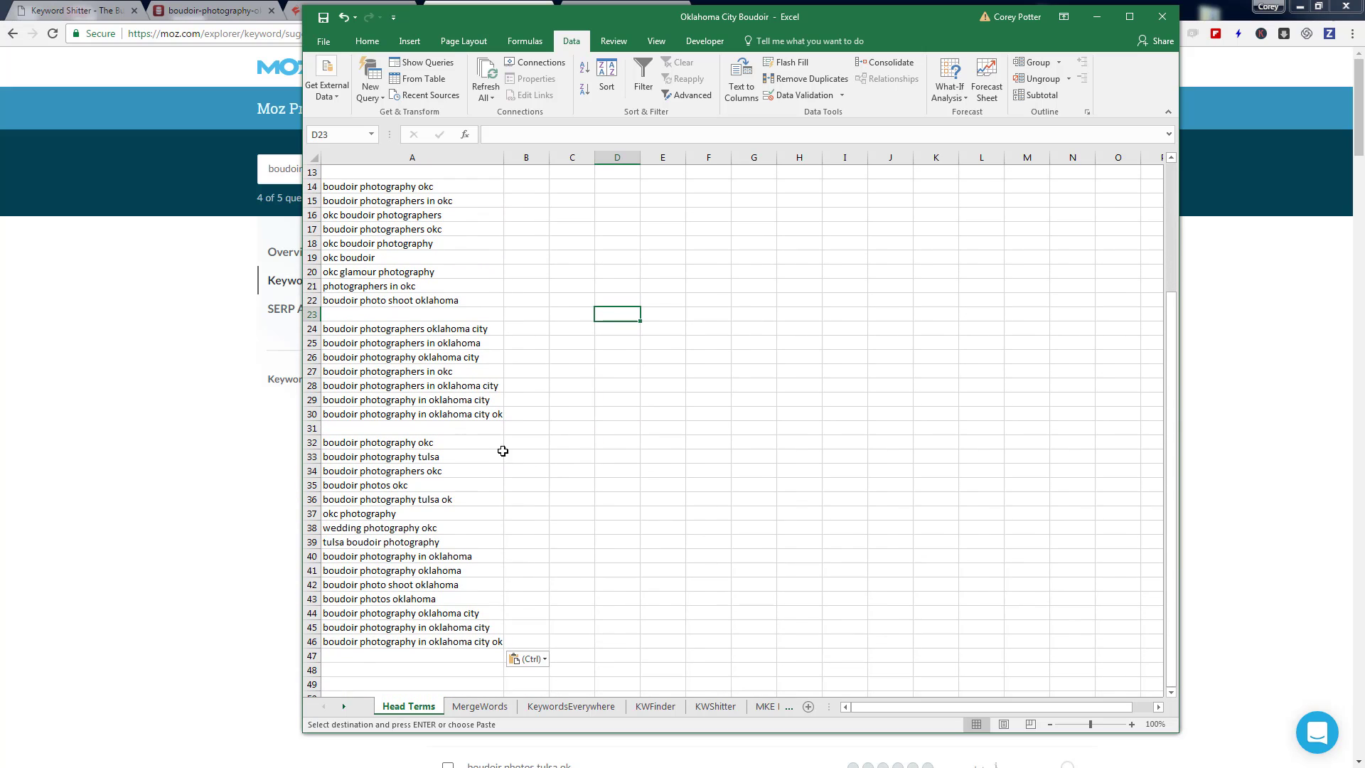
{"action": "scroll", "coordinate": [419, 484], "scroll_direction": "up", "scroll_amount": 4}
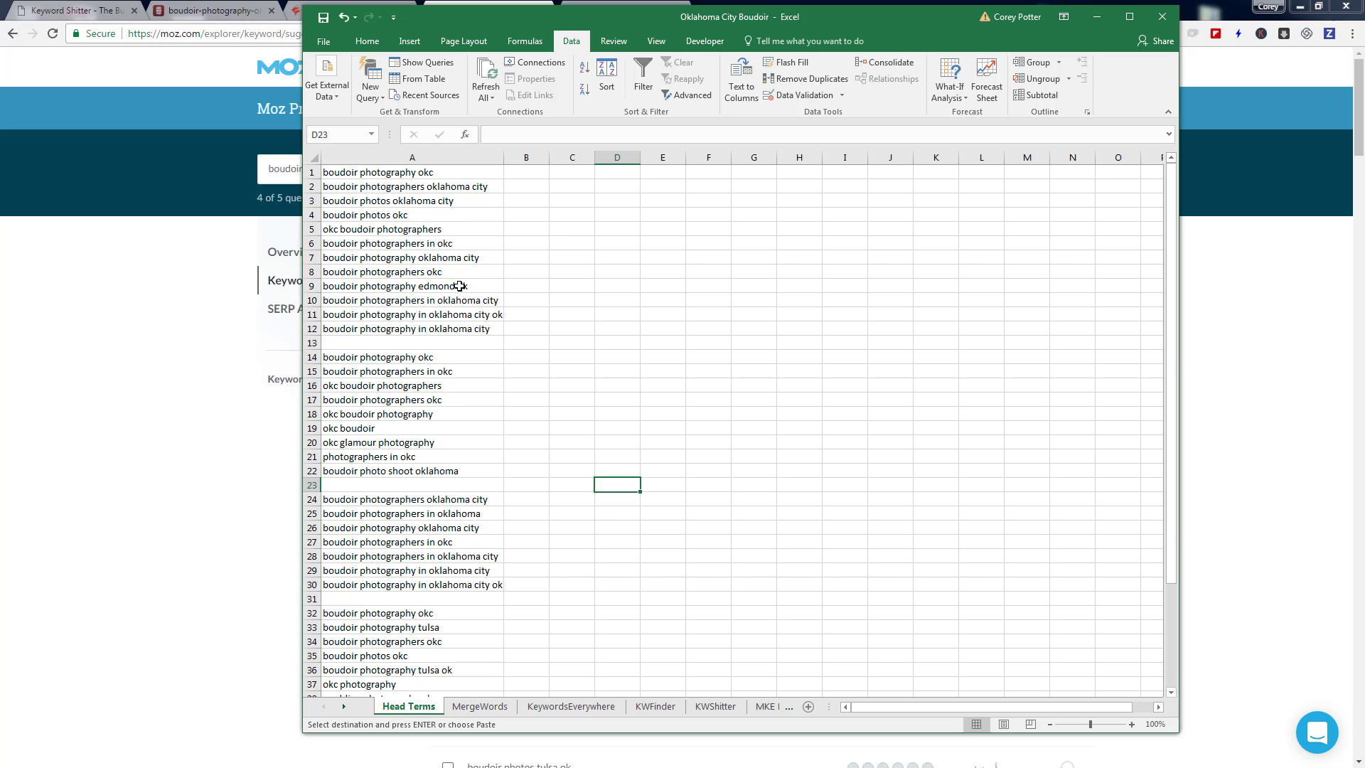
{"action": "scroll", "coordinate": [447, 377], "scroll_direction": "down", "scroll_amount": 5}
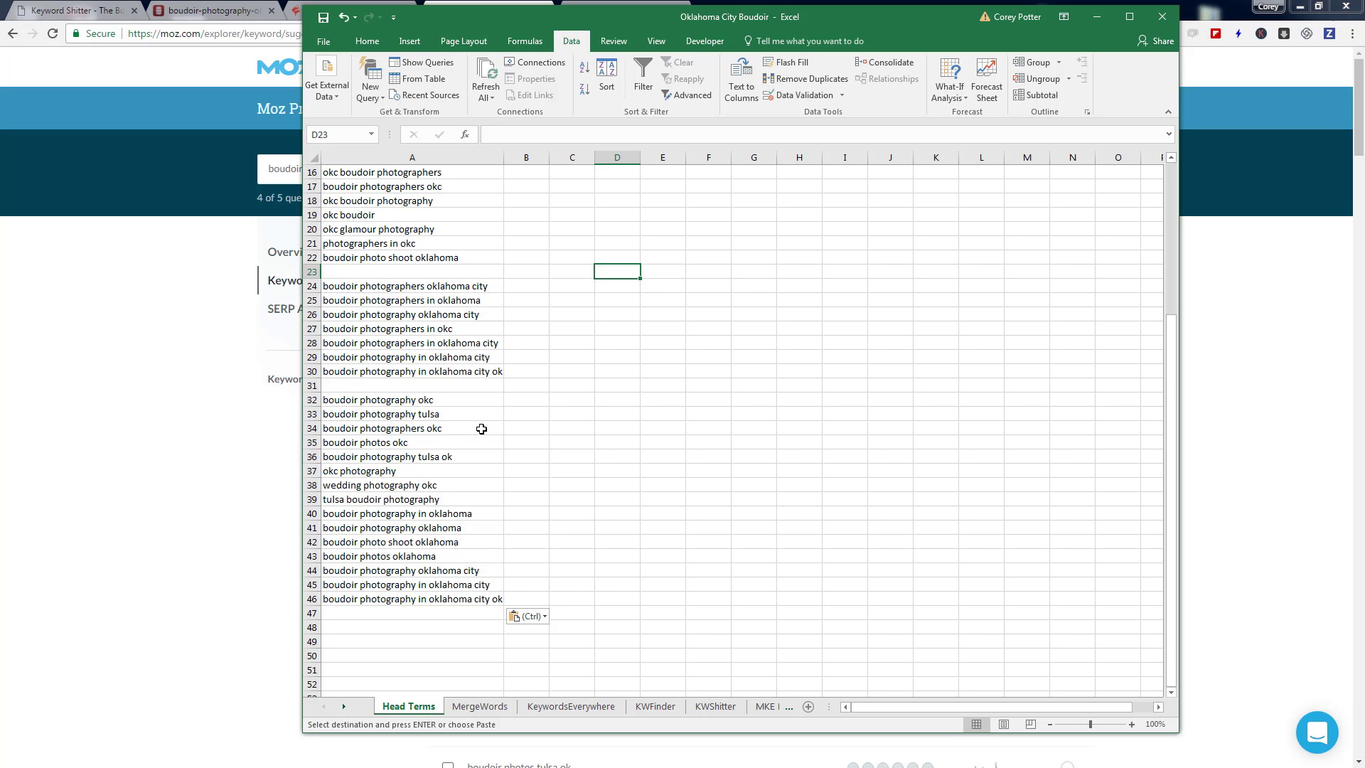
{"action": "scroll", "coordinate": [482, 429], "scroll_direction": "up", "scroll_amount": 5}
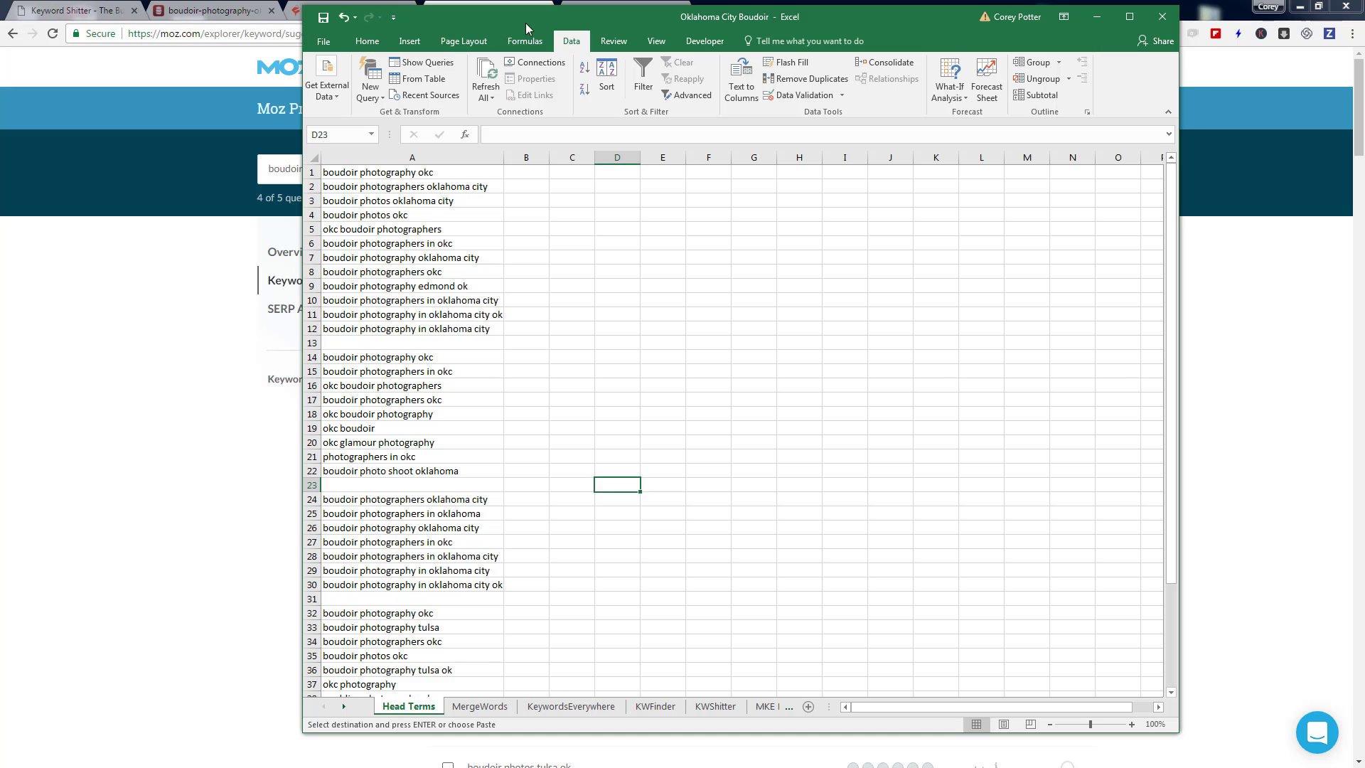
- Switch to Moz Keyword Explorer in the browser, open the overview for boudoir photography okc and read the explanation of the Difficulty score
{"action": "left_click_drag", "start_coordinate": [526, 22], "coordinate": [601, 36]}
{"action": "left_click", "coordinate": [513, 8]}
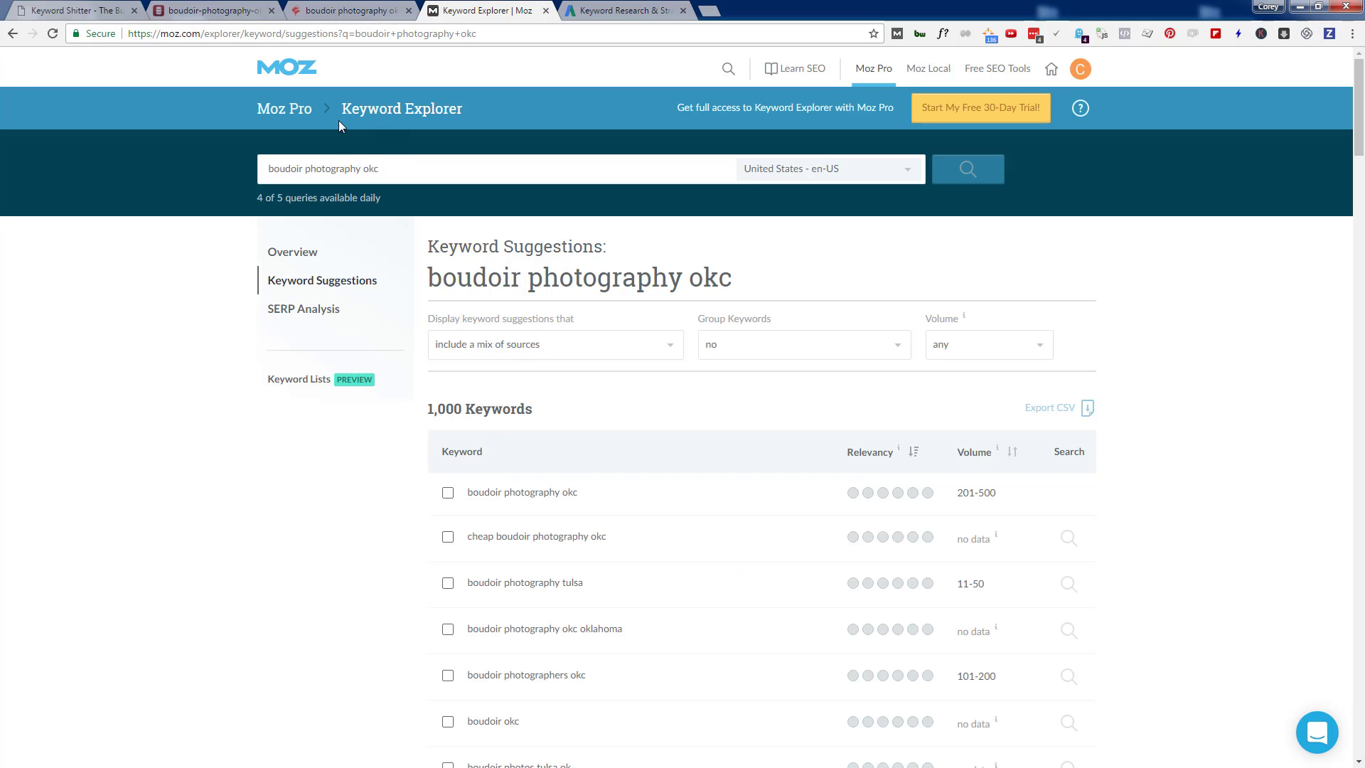
{"action": "left_click", "coordinate": [302, 253]}
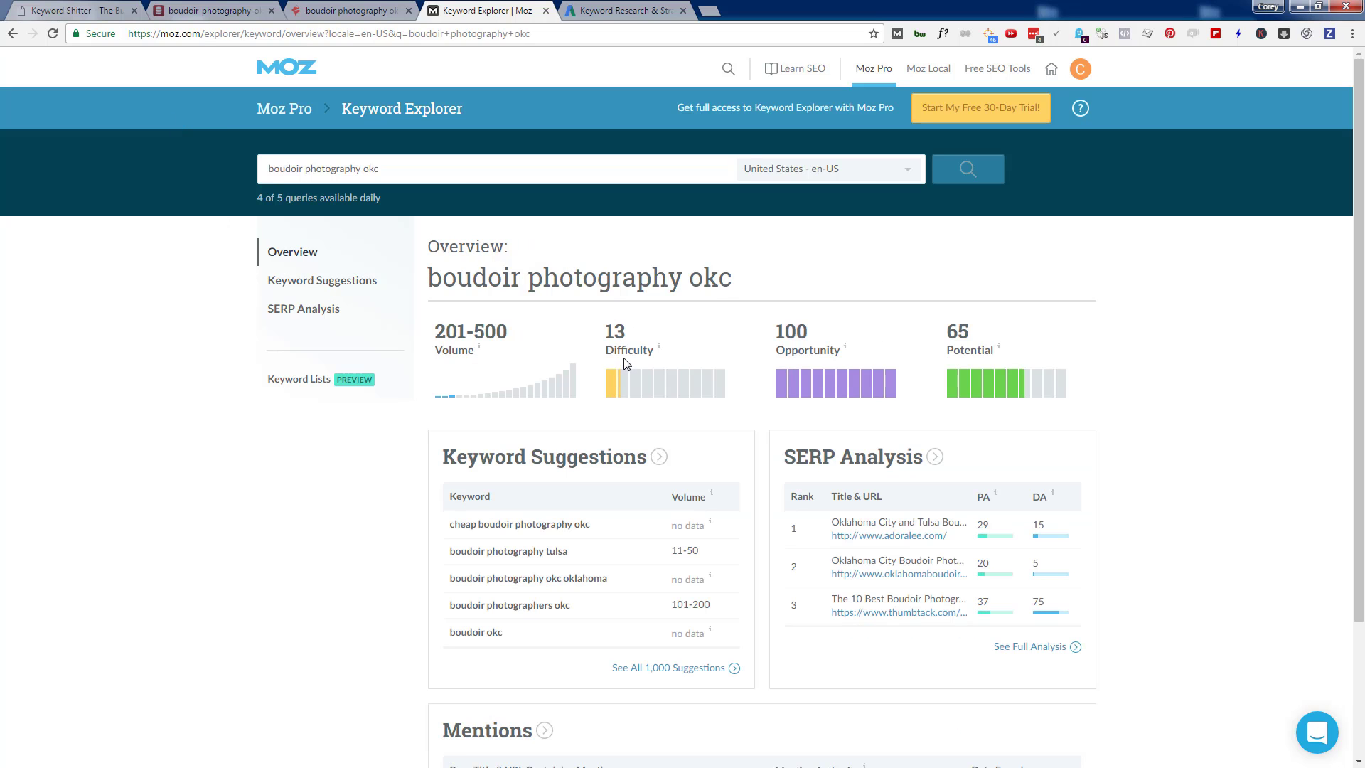
{"action": "mouse_move", "coordinate": [636, 363]}
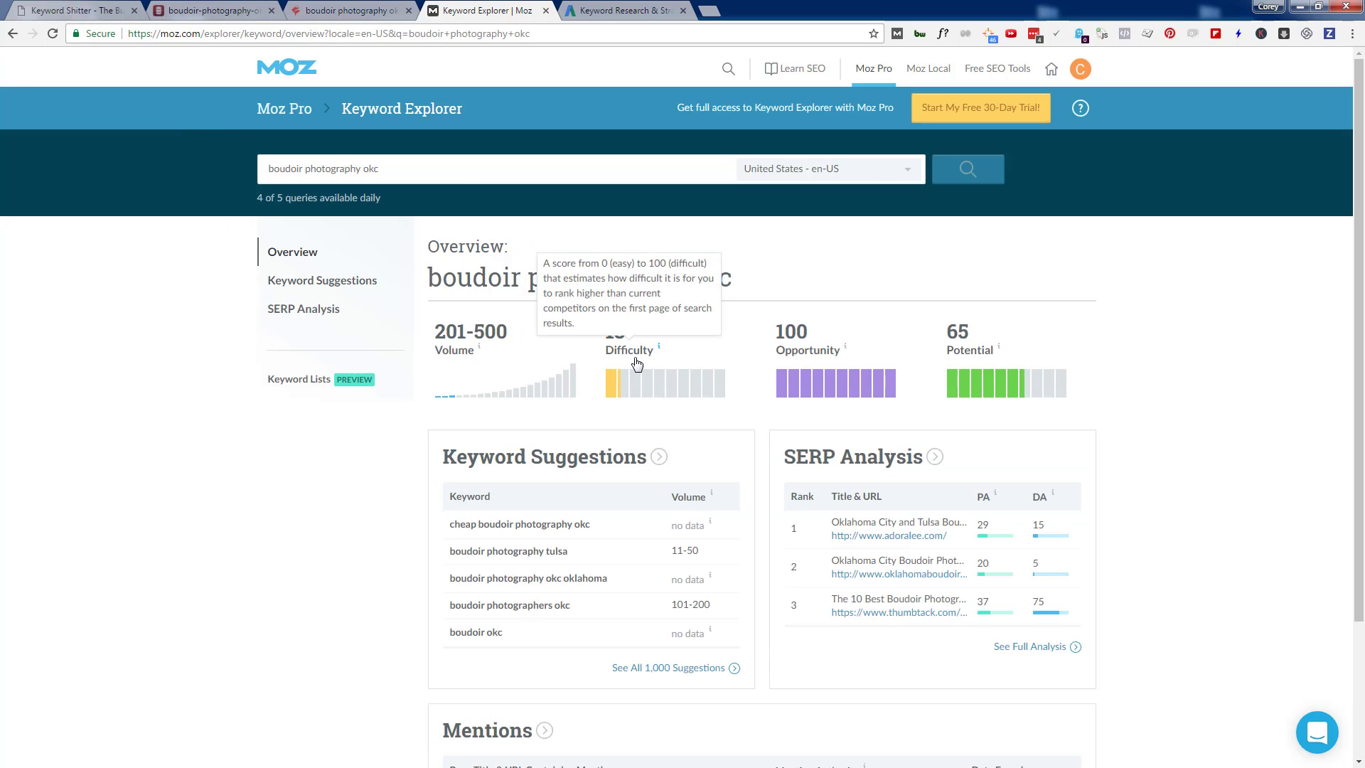